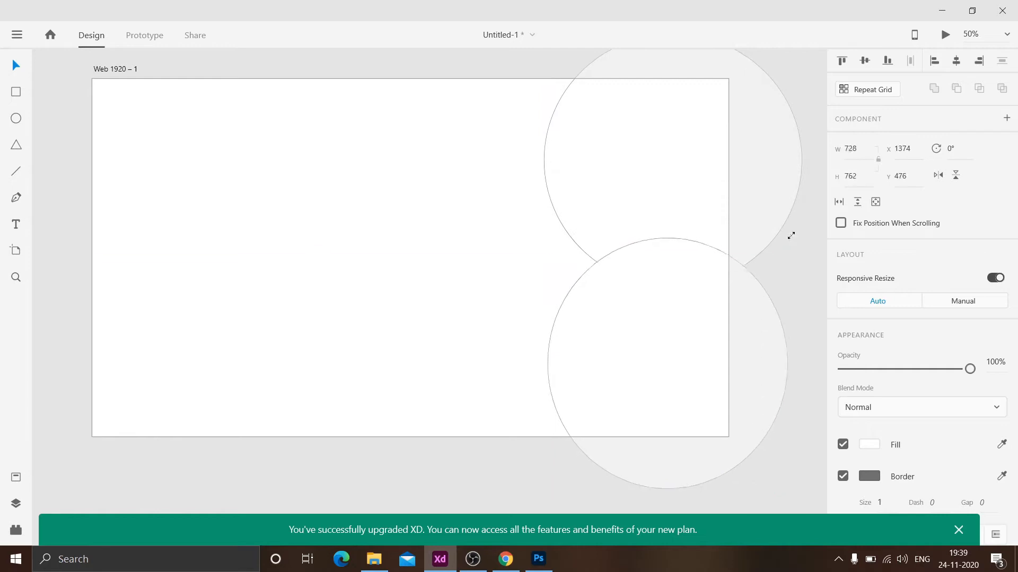
Widen the two large ellipses, shift the lower one down, and draw a 568 by 310 ellipse overlapping the artboard's right edge
{"action": "left_click_drag", "start_coordinate": [544, 160], "coordinate": [470, 154]}
{"action": "left_click", "coordinate": [603, 384]}
{"action": "left_click_drag", "start_coordinate": [547, 359], "coordinate": [452, 359]}
{"action": "left_click_drag", "start_coordinate": [567, 375], "coordinate": [578, 418]}
{"action": "left_click_drag", "start_coordinate": [806, 239], "coordinate": [618, 342]}
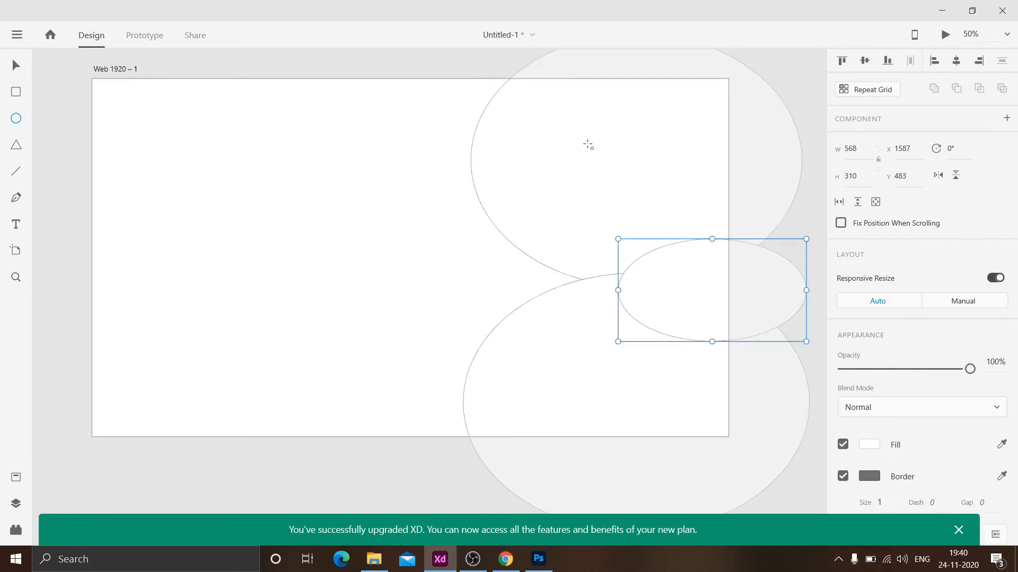
Try filling the ellipses with yellow one at a time
{"action": "left_click", "coordinate": [869, 445]}
{"action": "left_click", "coordinate": [800, 455]}
{"action": "left_click", "coordinate": [781, 358]}
{"action": "left_click", "coordinate": [623, 160]}
{"action": "left_click", "coordinate": [869, 445]}
{"action": "left_click", "coordinate": [750, 361]}
{"action": "left_click", "coordinate": [648, 186]}
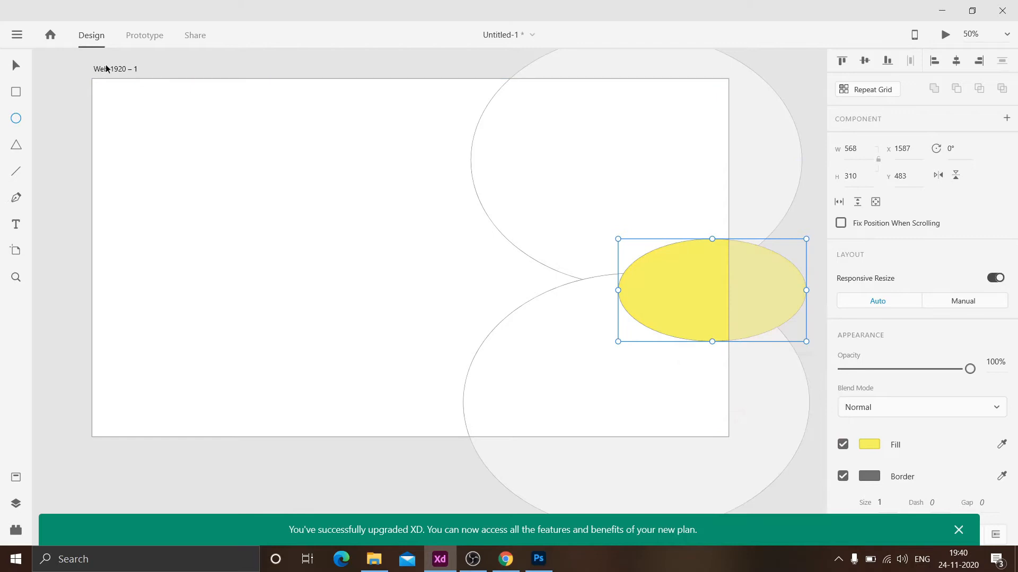
Fill all three ellipses together with the same solid yellow
{"action": "left_click_drag", "start_coordinate": [471, 60], "coordinate": [724, 461]}
{"action": "left_click", "coordinate": [869, 444]}
{"action": "left_click", "coordinate": [802, 453]}
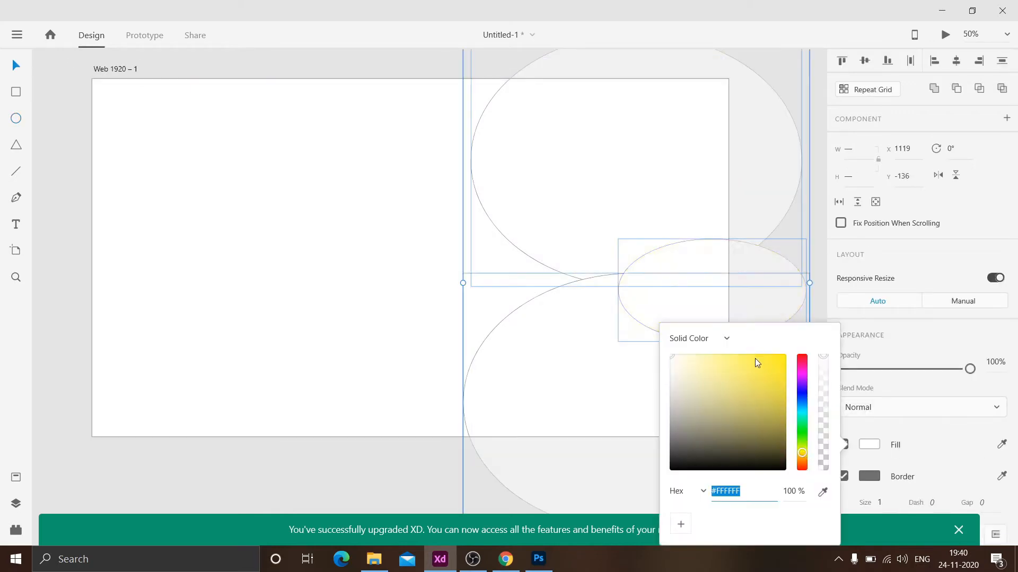
{"action": "left_click", "coordinate": [754, 358]}
{"action": "left_click", "coordinate": [818, 236]}
Remove the borders from all three yellow ellipses
{"action": "left_click", "coordinate": [681, 288]}
{"action": "left_click", "coordinate": [843, 476]}
{"action": "left_click", "coordinate": [695, 217]}
{"action": "left_click", "coordinate": [843, 476]}
{"action": "left_click", "coordinate": [598, 349]}
{"action": "left_click", "coordinate": [842, 476]}
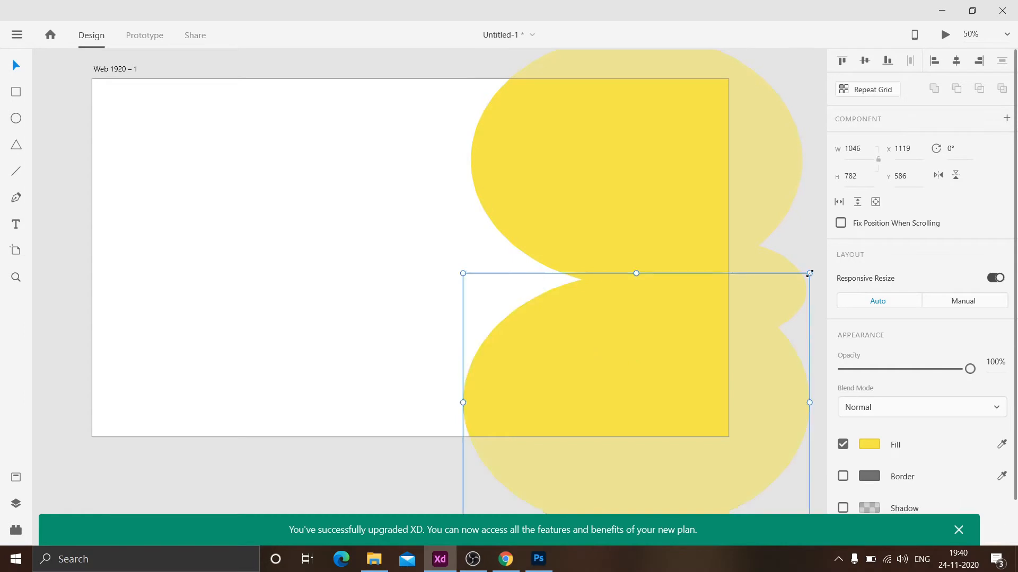
{"action": "left_click", "coordinate": [822, 236]}
Draw an ellipse over the gap between the yellow shapes and import the noodle bowl photo from File Explorer
{"action": "left_click", "coordinate": [16, 119]}
{"action": "mouse_move", "coordinate": [471, 210]}
{"action": "left_mouse_down"}
{"action": "mouse_move", "coordinate": [568, 311]}
{"action": "mouse_move", "coordinate": [605, 334]}
{"action": "left_mouse_up"}
{"action": "left_click", "coordinate": [374, 559]}
{"action": "left_click_drag", "start_coordinate": [297, 221], "coordinate": [508, 506]}
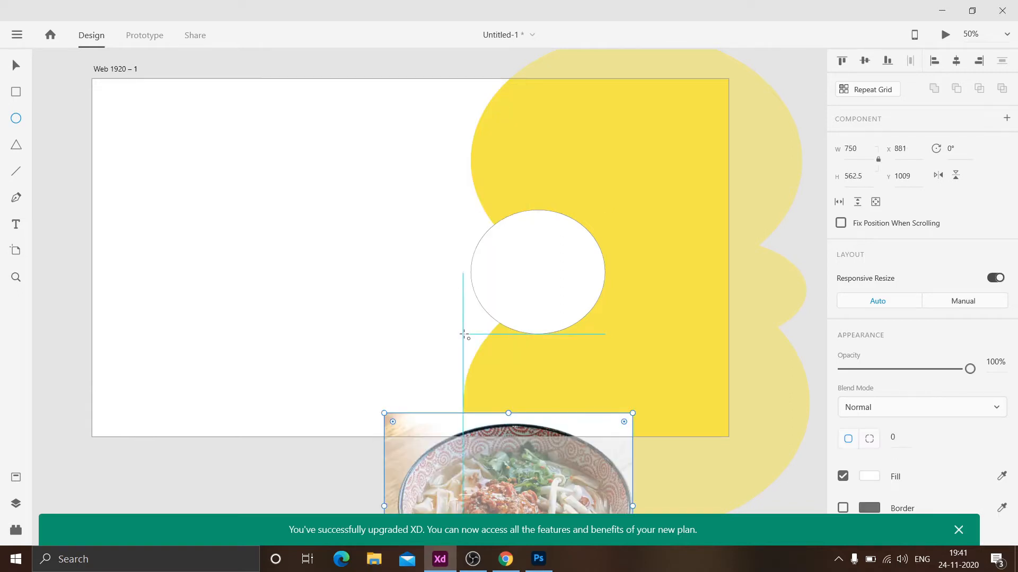
Scale the noodle photo down to about 540 by 405.5 and position it over the new ellipse
{"action": "left_click_drag", "start_coordinate": [457, 422], "coordinate": [481, 143]}
{"action": "left_click_drag", "start_coordinate": [649, 312], "coordinate": [556, 245]}
{"action": "left_click_drag", "start_coordinate": [473, 188], "coordinate": [525, 272]}
{"action": "left_click_drag", "start_coordinate": [611, 345], "coordinate": [617, 345]}
{"action": "left_click_drag", "start_coordinate": [540, 218], "coordinate": [540, 201]}
{"action": "left_click_drag", "start_coordinate": [538, 262], "coordinate": [534, 261]}
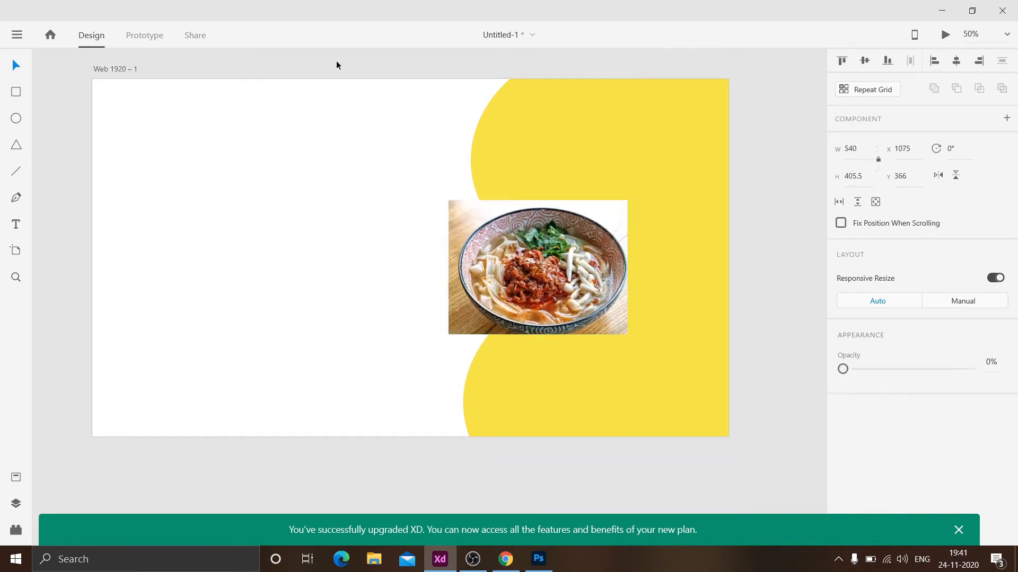
{"action": "left_click_drag", "start_coordinate": [624, 271], "coordinate": [593, 267]}
{"action": "key", "text": "ctrl+z"}
{"action": "left_click", "coordinate": [401, 330]}
{"action": "key", "text": "ctrl+a"}
{"action": "left_click", "coordinate": [411, 229]}
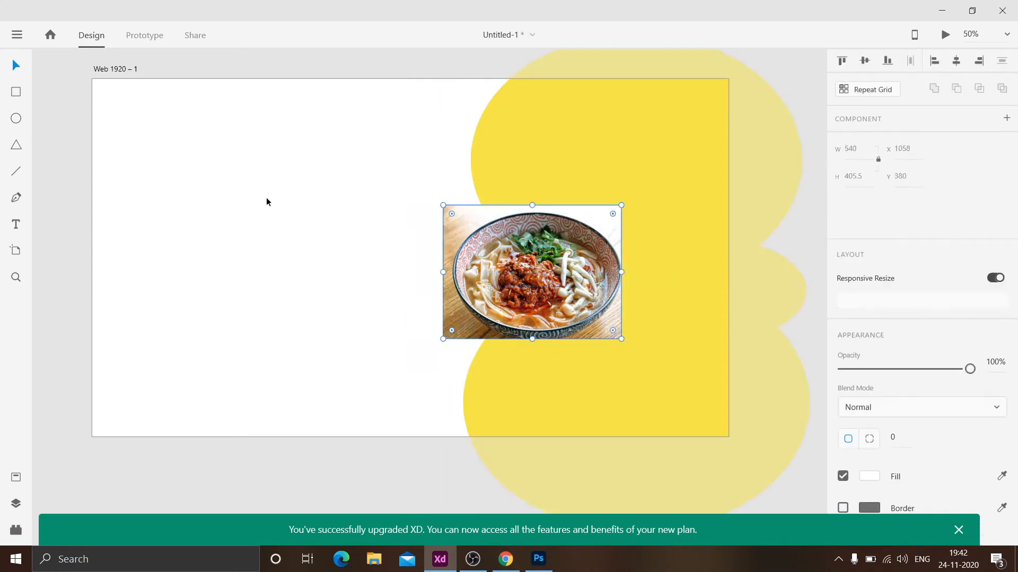
{"action": "key", "text": "ctrl+z"}
{"action": "key", "text": "ctrl+z"}
{"action": "key", "text": "ctrl+z"}
{"action": "key", "text": "ctrl+z"}
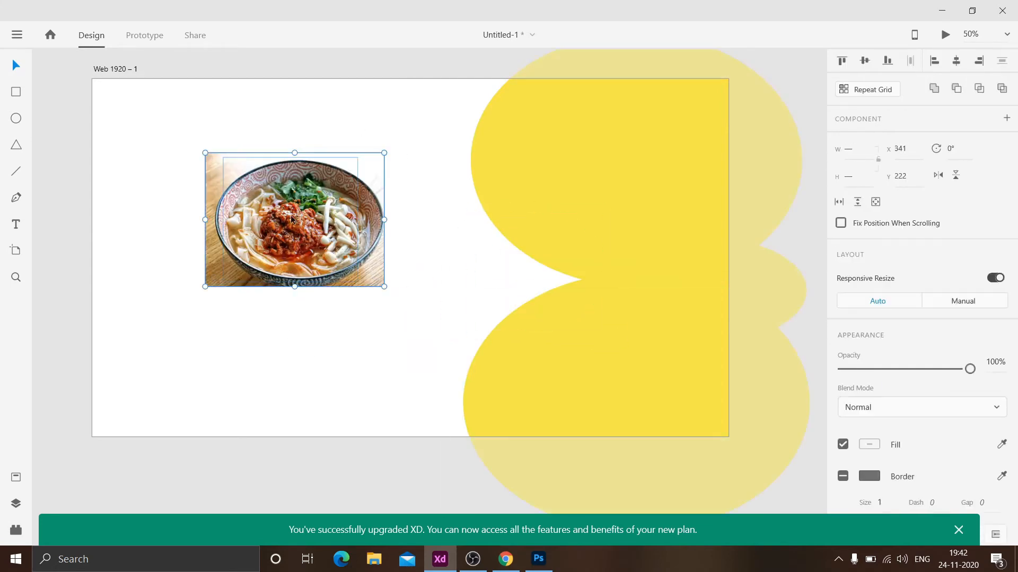
Mask the noodle photo with the ellipse and place it, enlarged to about 600 by 535, beside the yellow gap
{"action": "right_click", "coordinate": [295, 219]}
{"action": "left_click", "coordinate": [342, 314]}
{"action": "left_click_drag", "start_coordinate": [268, 219], "coordinate": [518, 261]}
{"action": "left_click_drag", "start_coordinate": [621, 332], "coordinate": [686, 386]}
{"action": "left_click_drag", "start_coordinate": [583, 297], "coordinate": [526, 252]}
{"action": "left_click", "coordinate": [184, 60]}
Draw a 709 by 690 ellipse around the noodle photo, send it to the back, and align it behind the photo
{"action": "left_click_drag", "start_coordinate": [466, 149], "coordinate": [552, 245]}
{"action": "key", "text": "ctrl+z"}
{"action": "left_click_drag", "start_coordinate": [445, 147], "coordinate": [680, 374]}
{"action": "left_click_drag", "start_coordinate": [507, 271], "coordinate": [465, 259]}
{"action": "key", "text": "Escape"}
{"action": "left_click", "coordinate": [451, 251]}
{"action": "key", "text": "ctrl+shift+["}
{"action": "left_click", "coordinate": [339, 308]}
{"action": "left_click", "coordinate": [431, 300]}
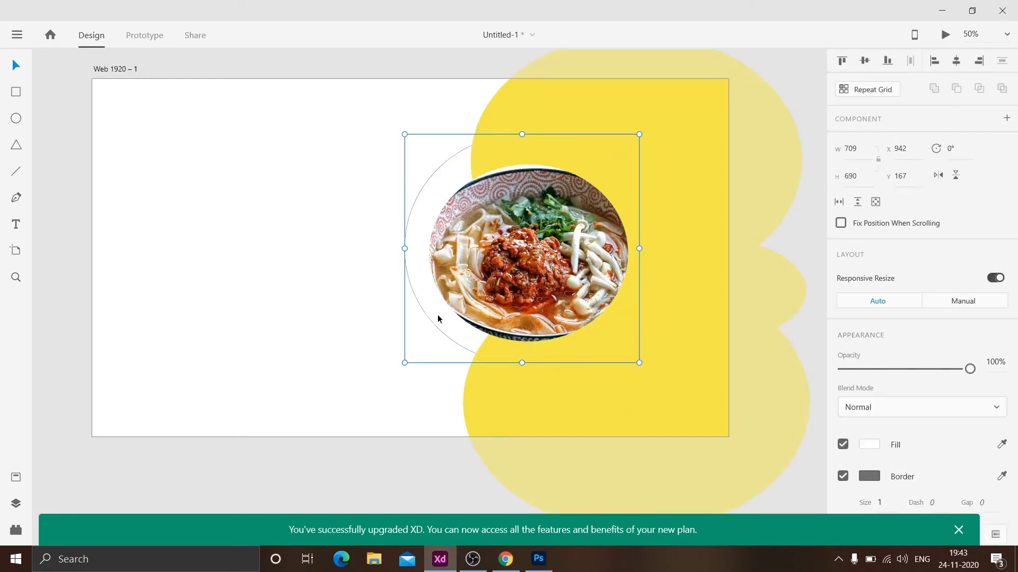
{"action": "mouse_move", "coordinate": [441, 321]}
{"action": "left_mouse_down"}
{"action": "mouse_move", "coordinate": [268, 343]}
{"action": "mouse_move", "coordinate": [447, 329]}
{"action": "left_mouse_up"}
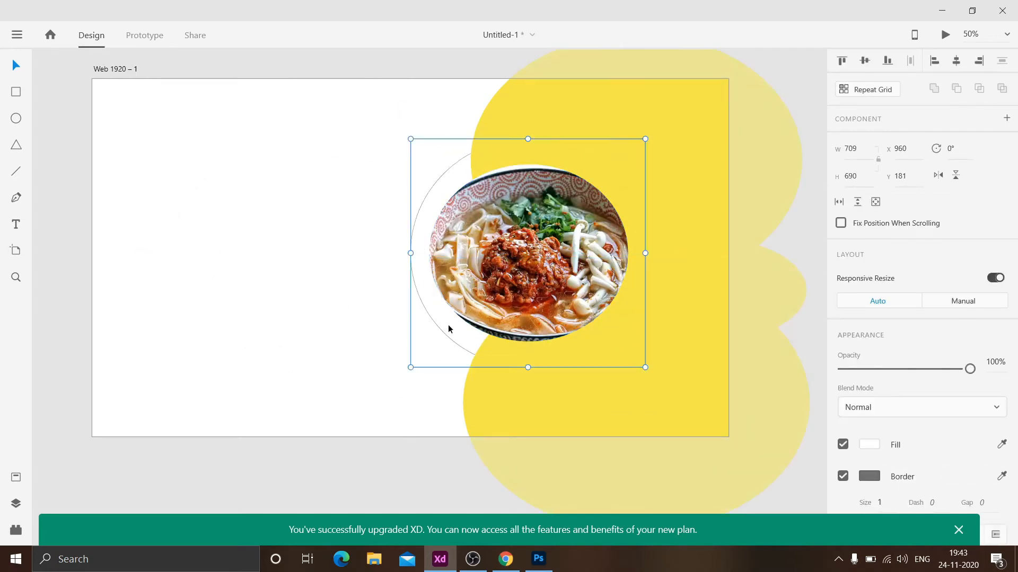
Fill the ellipse behind the photo with red #AD4444
{"action": "left_click", "coordinate": [870, 445]}
{"action": "left_click", "coordinate": [740, 393]}
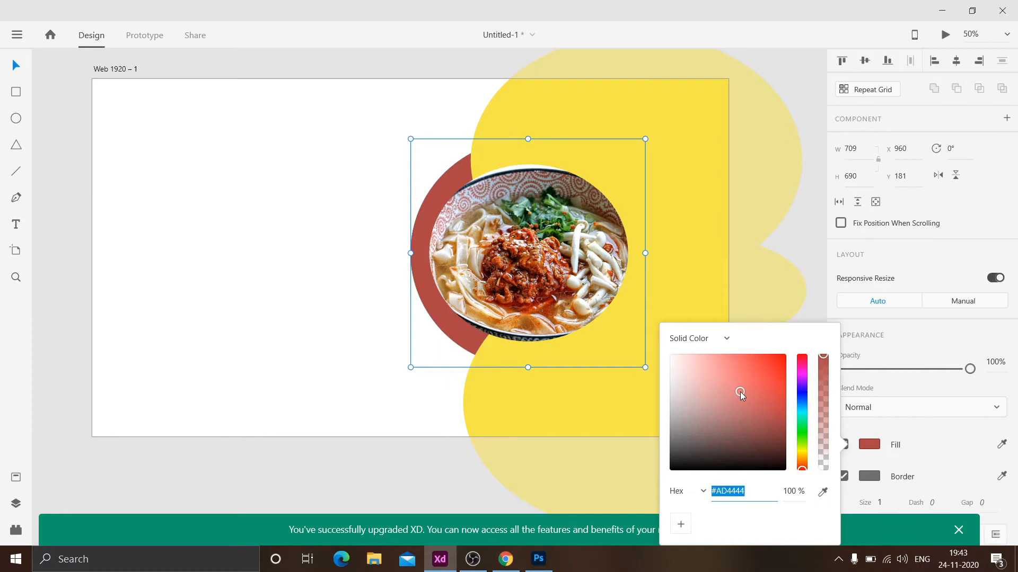
{"action": "left_click", "coordinate": [16, 65]}
Move the red ellipse and noodle photo to the blank left area and shrink the ellipse to a narrow ring around the photo
{"action": "left_click_drag", "start_coordinate": [424, 286], "coordinate": [163, 268]}
{"action": "left_click_drag", "start_coordinate": [461, 254], "coordinate": [262, 231]}
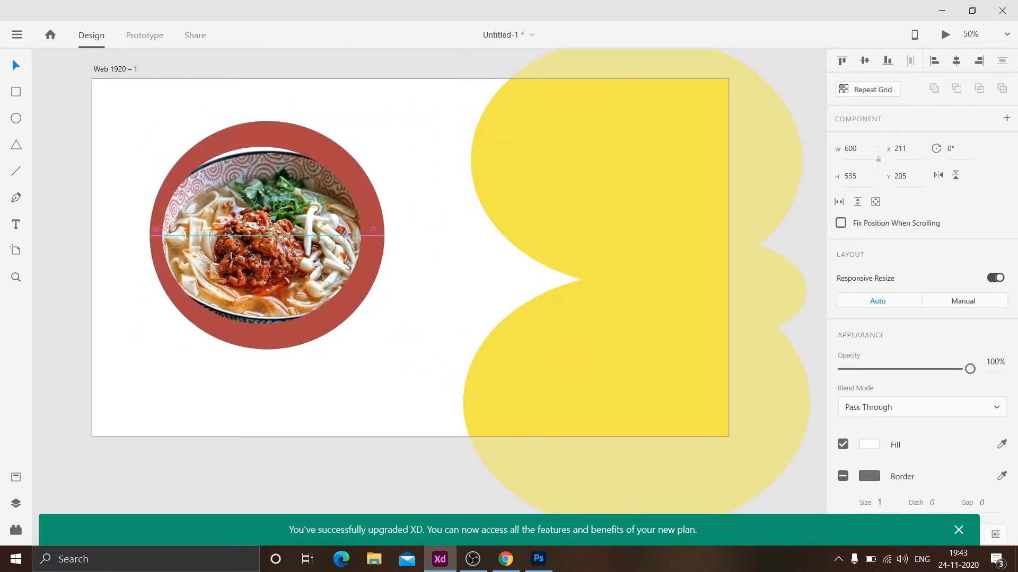
{"action": "left_click", "coordinate": [288, 340]}
{"action": "left_click_drag", "start_coordinate": [266, 350], "coordinate": [266, 333]}
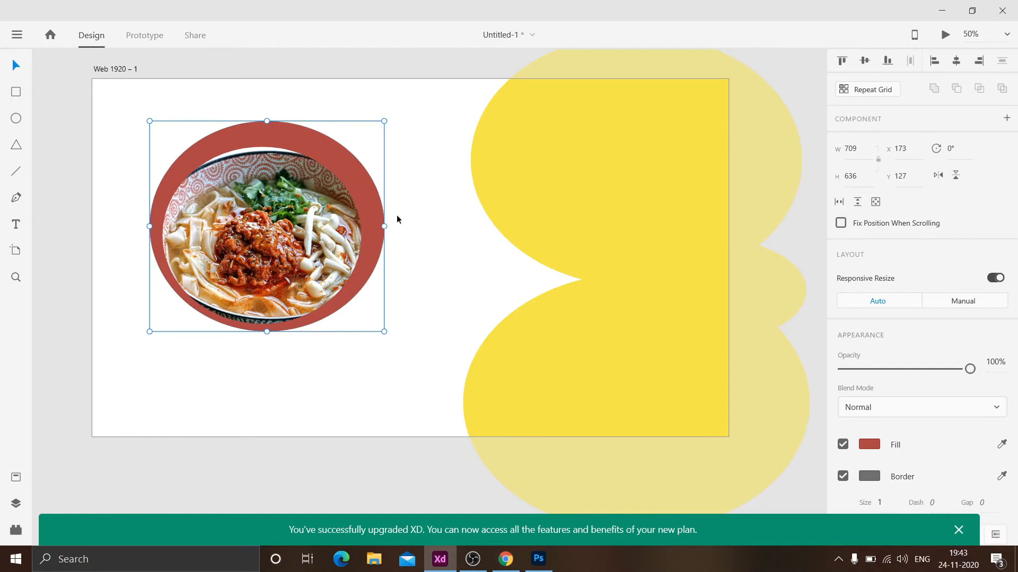
{"action": "left_click_drag", "start_coordinate": [384, 227], "coordinate": [372, 227]}
{"action": "left_click_drag", "start_coordinate": [265, 121], "coordinate": [266, 139]}
{"action": "left_click_drag", "start_coordinate": [150, 234], "coordinate": [152, 233]}
Move the red ellipse over the gap between the yellow shapes and bring it to the front
{"action": "left_click_drag", "start_coordinate": [366, 231], "coordinate": [607, 273]}
{"action": "key", "text": "ctrl+shift+]"}
{"action": "double_click", "coordinate": [306, 236]}
{"action": "left_click_drag", "start_coordinate": [305, 236], "coordinate": [263, 247]}
{"action": "left_click", "coordinate": [308, 421]}
{"action": "mouse_move", "coordinate": [545, 299]}
{"action": "left_mouse_down"}
{"action": "mouse_move", "coordinate": [499, 283]}
{"action": "mouse_move", "coordinate": [558, 292]}
{"action": "left_mouse_up"}
{"action": "left_click", "coordinate": [390, 331]}
{"action": "key", "text": "ctrl+z"}
{"action": "key", "text": "ctrl+z"}
{"action": "key", "text": "ctrl+z"}
Move the masked noodle photo onto the red ellipse, bring it to the front, and center it there
{"action": "left_click_drag", "start_coordinate": [255, 284], "coordinate": [496, 327]}
{"action": "key", "text": "ctrl+shift+]"}
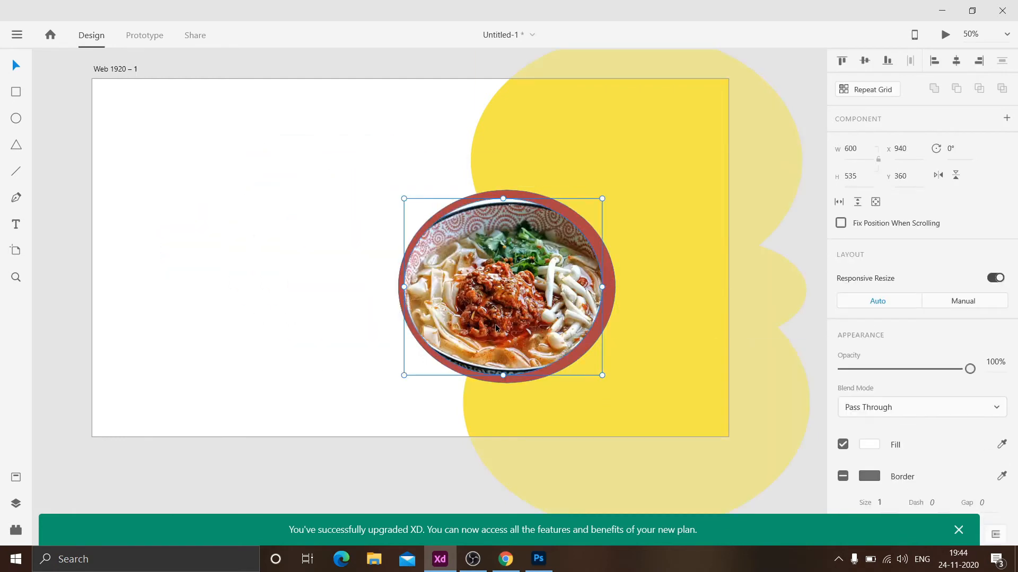
{"action": "left_click_drag", "start_coordinate": [470, 275], "coordinate": [474, 276]}
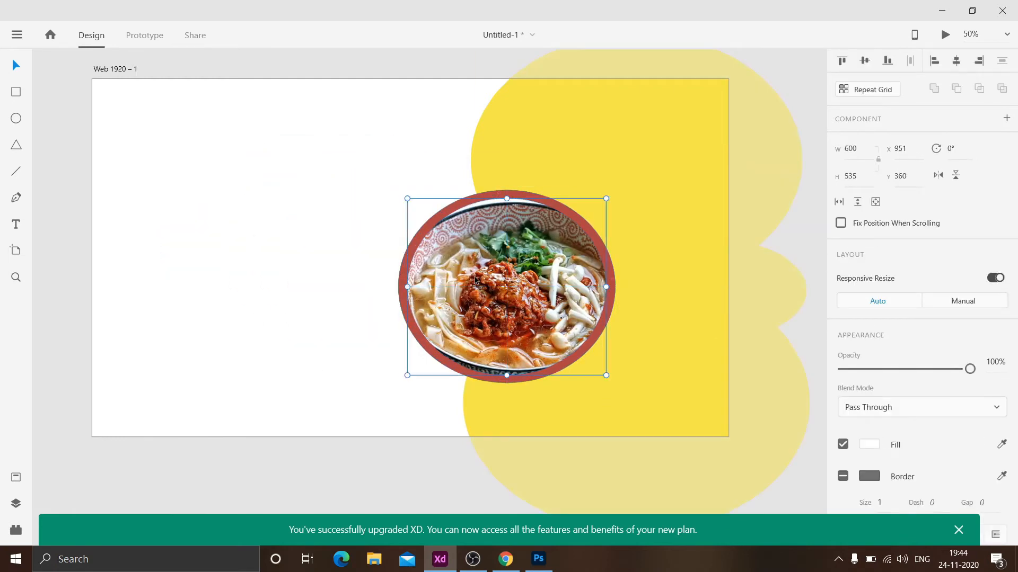
Change the ring around the photo to white and shift the lower yellow ellipse slightly to the right
{"action": "left_click", "coordinate": [869, 444]}
{"action": "left_click_drag", "start_coordinate": [740, 392], "coordinate": [666, 343]}
{"action": "left_click", "coordinate": [221, 147]}
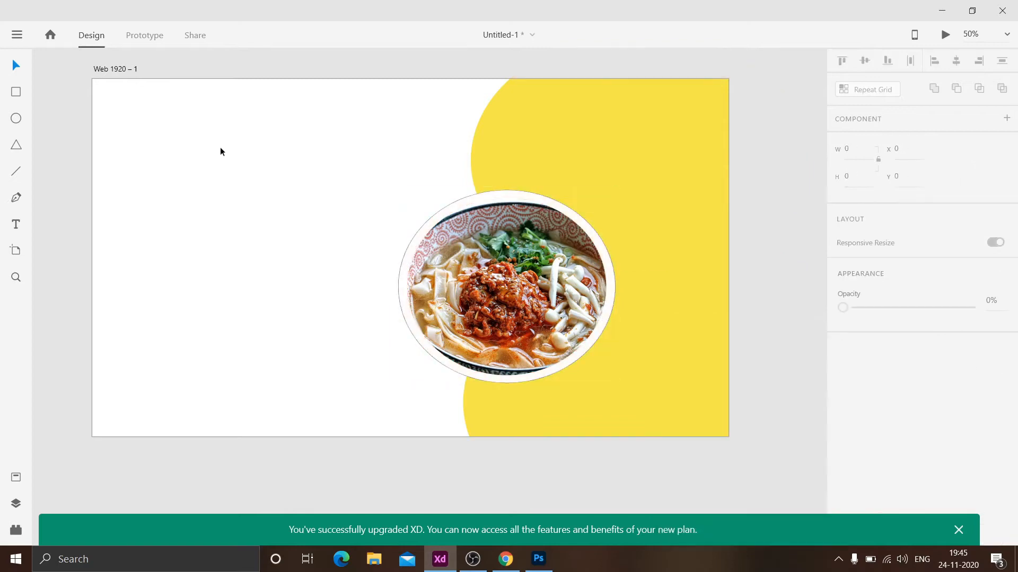
{"action": "left_click_drag", "start_coordinate": [508, 415], "coordinate": [577, 416]}
{"action": "left_click", "coordinate": [437, 472]}
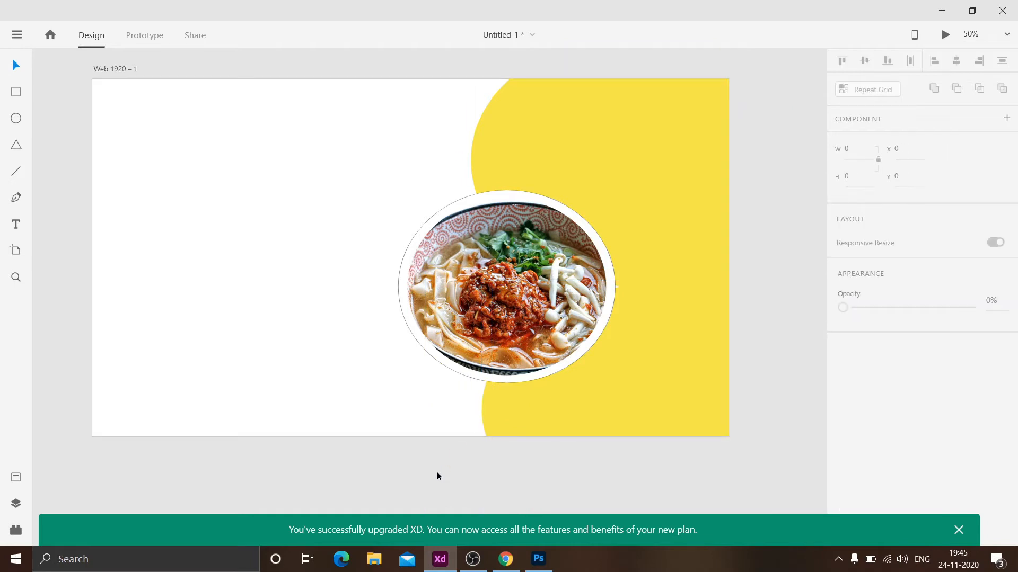
Draw a 602 by 76 fully rounded bar near the artboard's top-left with a smaller rounded button inside its right end
{"action": "left_click", "coordinate": [16, 91]}
{"action": "left_click_drag", "start_coordinate": [160, 104], "coordinate": [359, 129]}
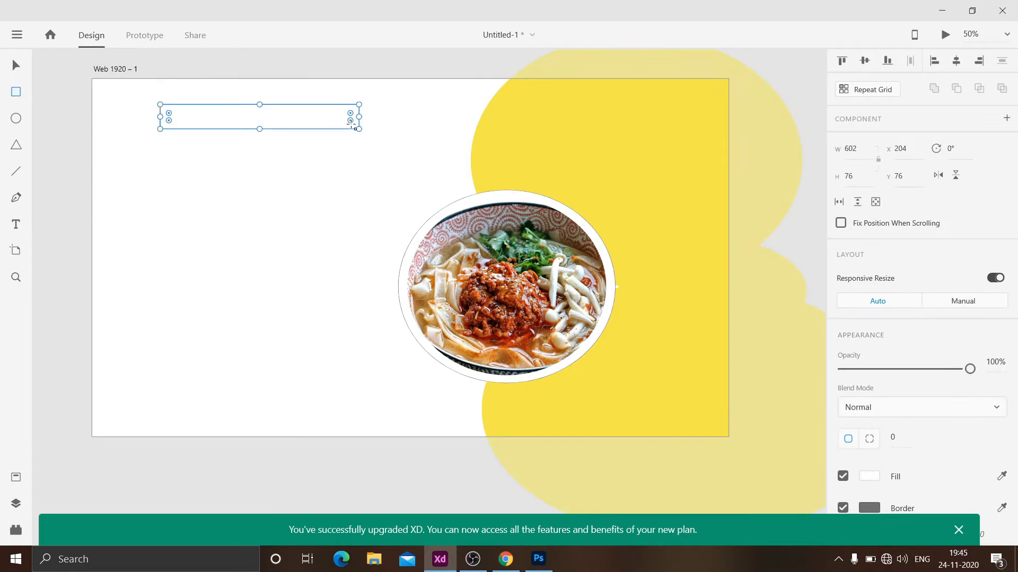
{"action": "left_click_drag", "start_coordinate": [272, 107], "coordinate": [333, 123]}
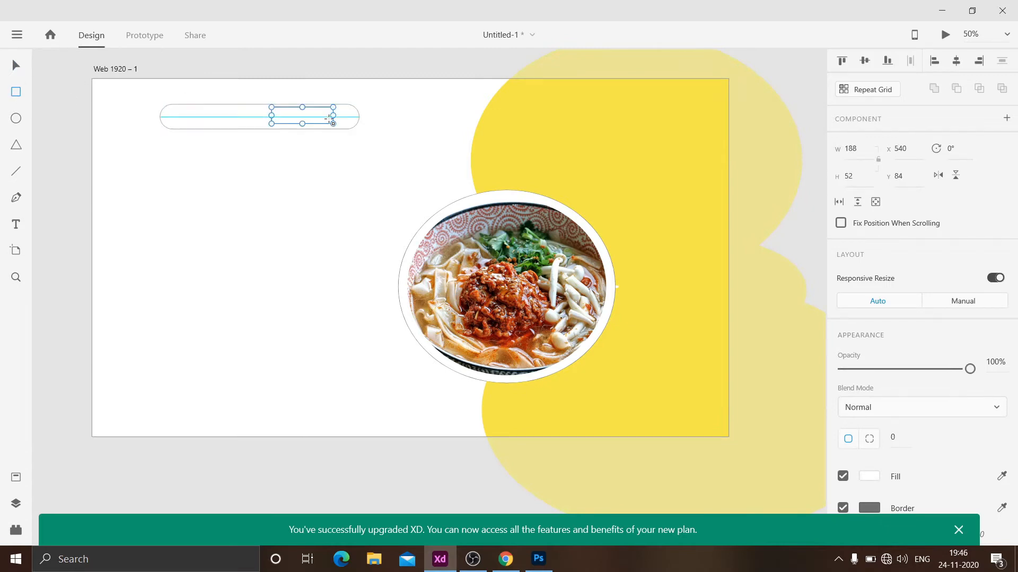
{"action": "left_click_drag", "start_coordinate": [203, 218], "coordinate": [320, 130]}
Fill the long rounded bar with yellow #FFF700
{"action": "left_click", "coordinate": [286, 128]}
{"action": "left_click", "coordinate": [869, 477]}
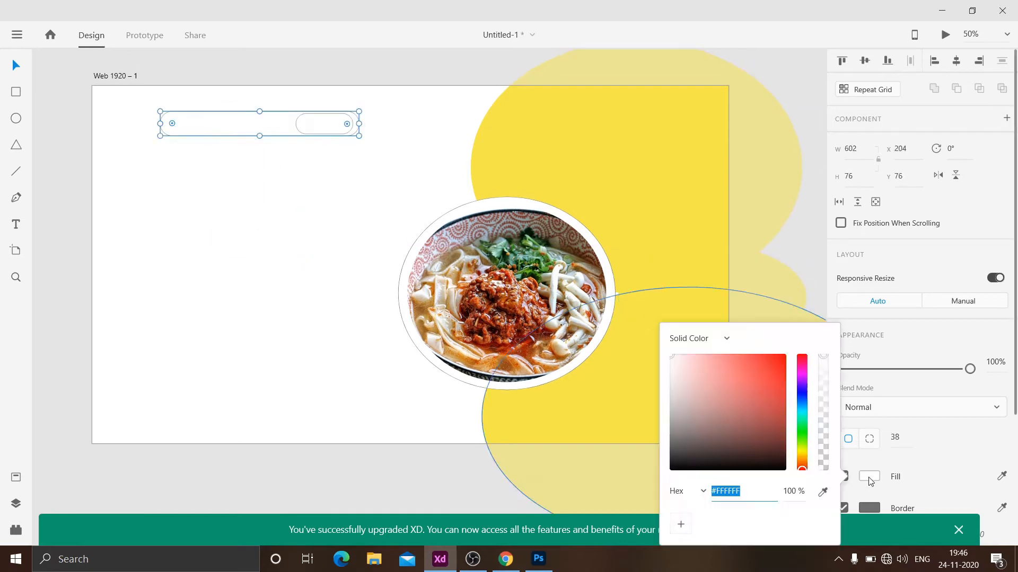
{"action": "left_click", "coordinate": [802, 453]}
{"action": "left_click_drag", "start_coordinate": [768, 363], "coordinate": [790, 357]}
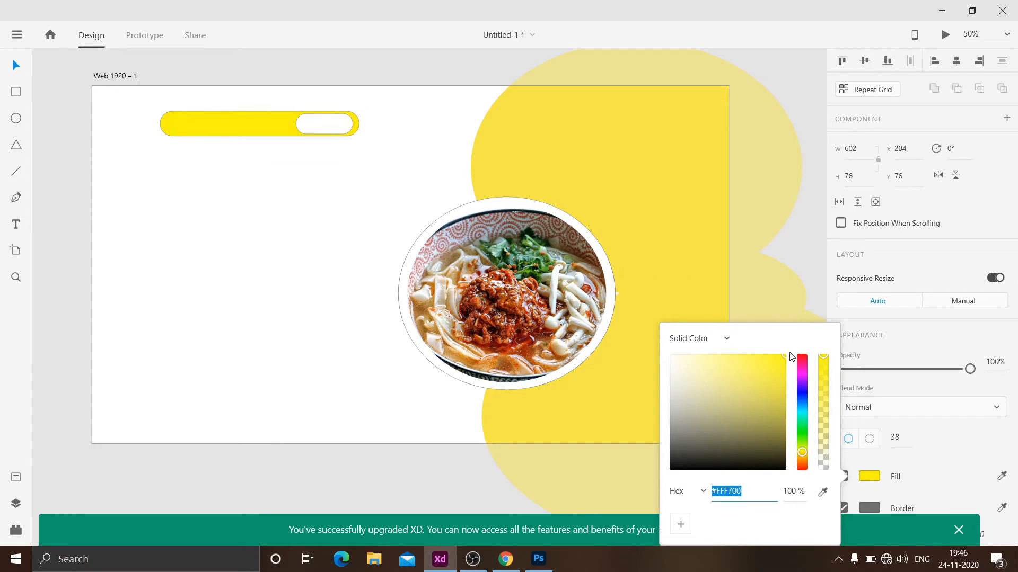
{"action": "left_click", "coordinate": [329, 199]}
Change the long rounded bar's fill to off-white #F7F7EF
{"action": "left_click", "coordinate": [263, 126]}
{"action": "left_click", "coordinate": [869, 476]}
{"action": "left_click", "coordinate": [676, 360]}
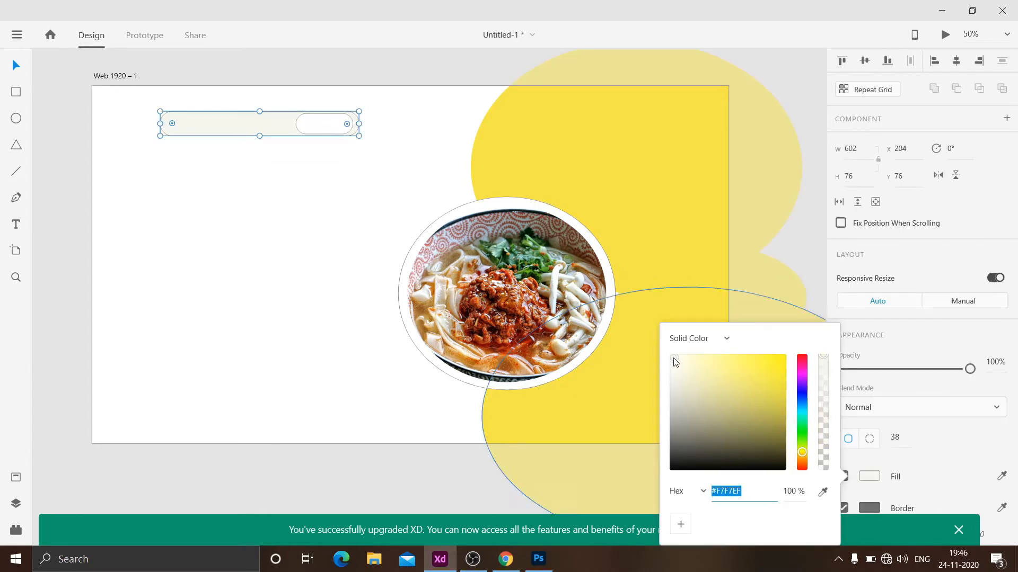
Fill the small rounded button inside the bar with yellow #F5F50C
{"action": "left_click", "coordinate": [324, 123]}
{"action": "left_click", "coordinate": [869, 477]}
{"action": "left_click", "coordinate": [801, 452]}
{"action": "left_click", "coordinate": [781, 358]}
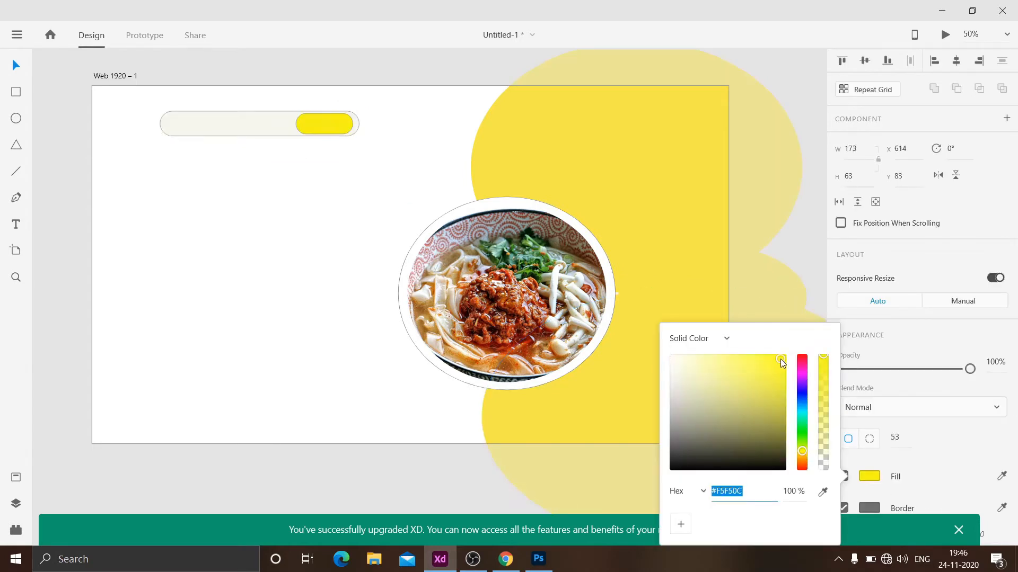
{"action": "left_click", "coordinate": [359, 262]}
Set the long rounded bar's fill to white and its border size to 5
{"action": "left_click", "coordinate": [170, 123]}
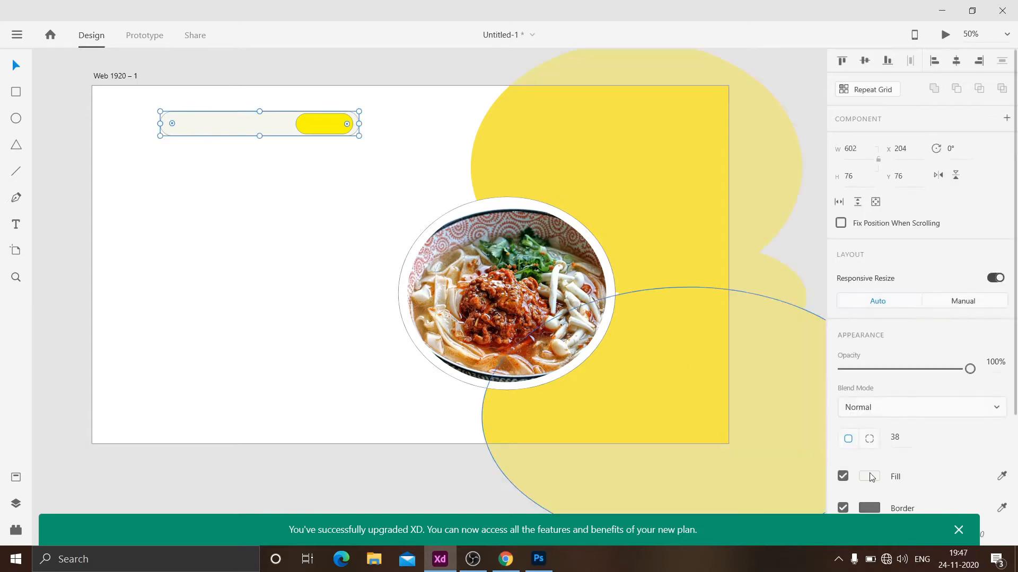
{"action": "left_click", "coordinate": [870, 476]}
{"action": "left_click_drag", "start_coordinate": [676, 360], "coordinate": [663, 351]}
{"action": "left_click", "coordinate": [923, 460]}
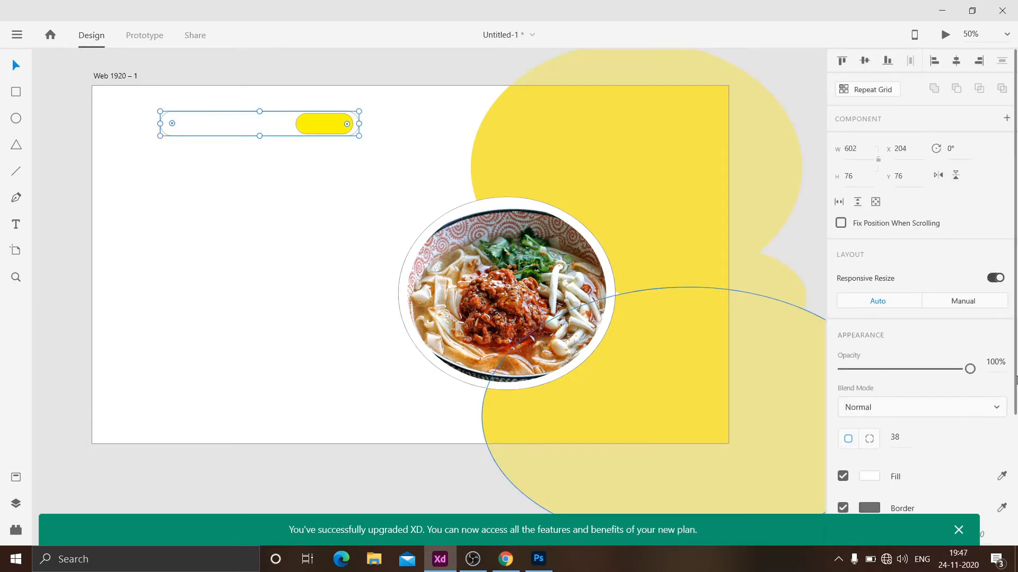
{"action": "scroll", "coordinate": [924, 460], "scroll_direction": "down", "scroll_amount": 3}
{"action": "left_click", "coordinate": [882, 379]}
{"action": "type", "text": "5"}
{"action": "left_click", "coordinate": [782, 244]}
Add the text "GO" at size 50 and place it on the yellow button
{"action": "left_click", "coordinate": [323, 123]}
{"action": "left_click", "coordinate": [16, 224]}
{"action": "left_click", "coordinate": [227, 227]}
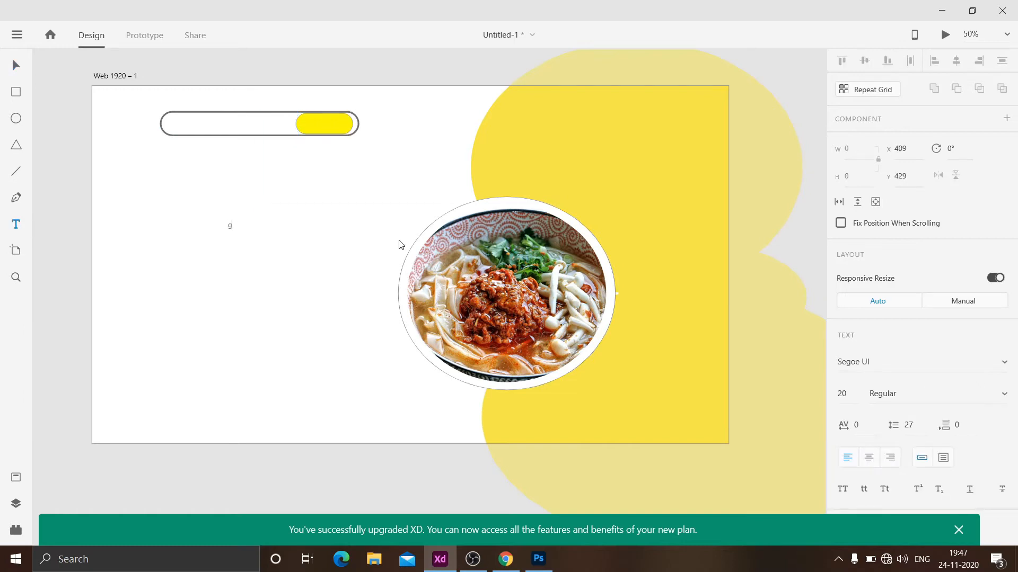
{"action": "left_click_drag", "start_coordinate": [233, 227], "coordinate": [325, 125]}
{"action": "key", "text": "BackSpace"}
{"action": "key", "text": "BackSpace"}
{"action": "type", "text": "50"}
{"action": "left_click", "coordinate": [778, 356]}
{"action": "left_click", "coordinate": [338, 154]}
Set the yellow GO button's border size to 3
{"action": "left_click", "coordinate": [350, 131]}
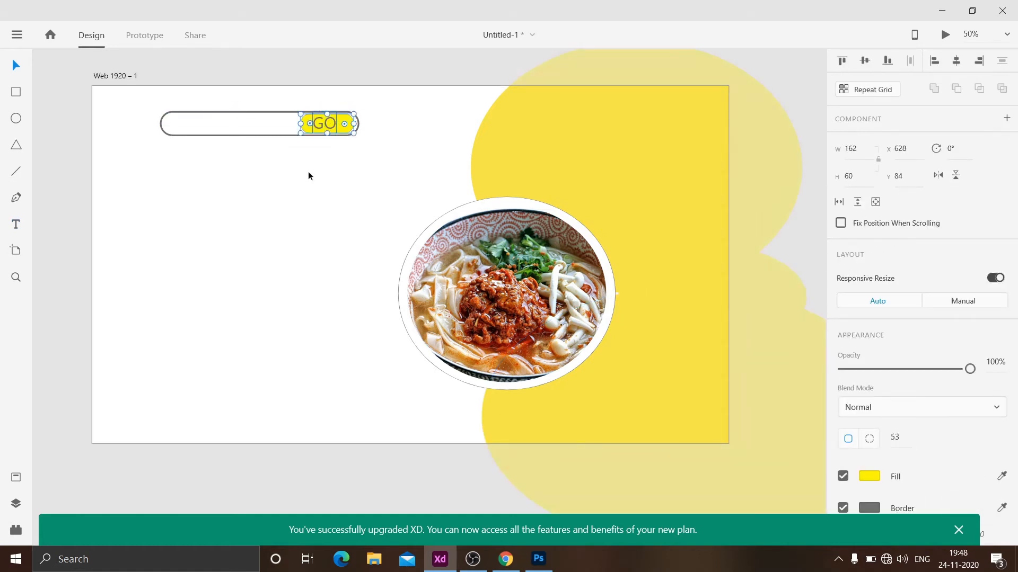
{"action": "scroll", "coordinate": [922, 318], "scroll_direction": "down", "scroll_amount": 3}
{"action": "left_click", "coordinate": [883, 357]}
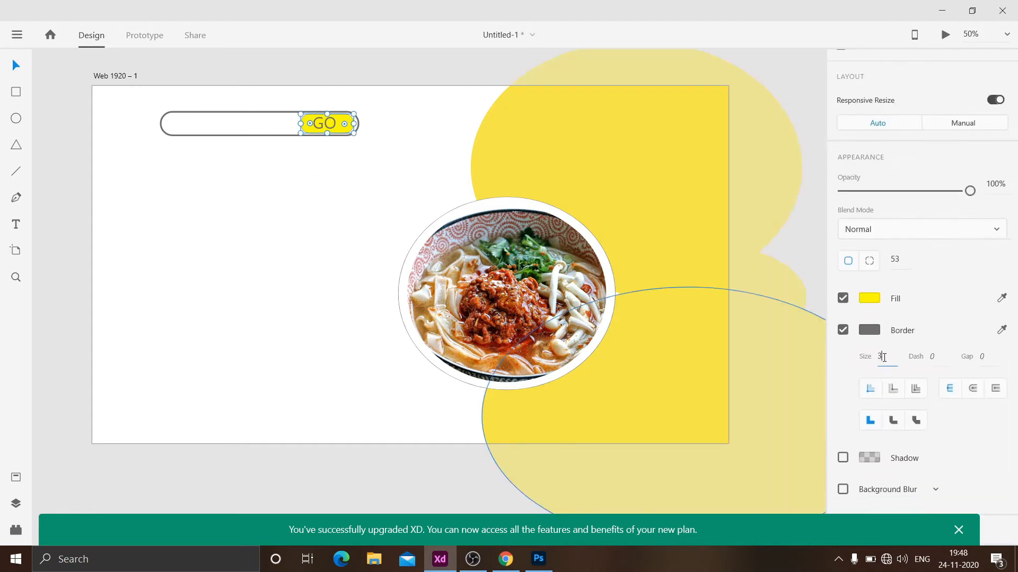
{"action": "left_click", "coordinate": [133, 305]}
Draw a 62 px horizontal line beside the search bar with border size 4 and stack copies of it as a menu icon
{"action": "left_click_drag", "start_coordinate": [391, 115], "coordinate": [411, 115]}
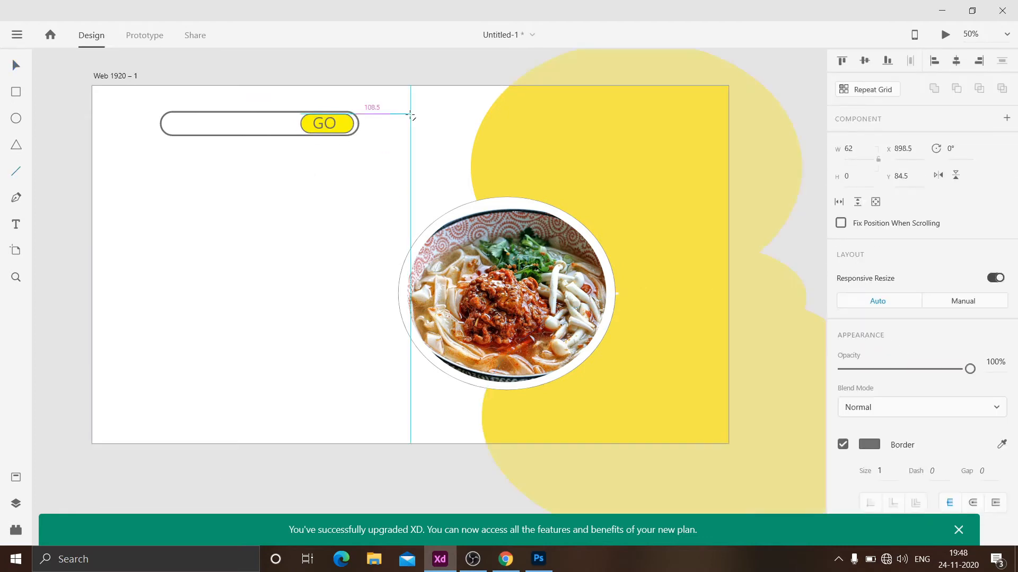
{"action": "left_click", "coordinate": [885, 471]}
{"action": "key", "text": "BackSpace"}
{"action": "type", "text": "4"}
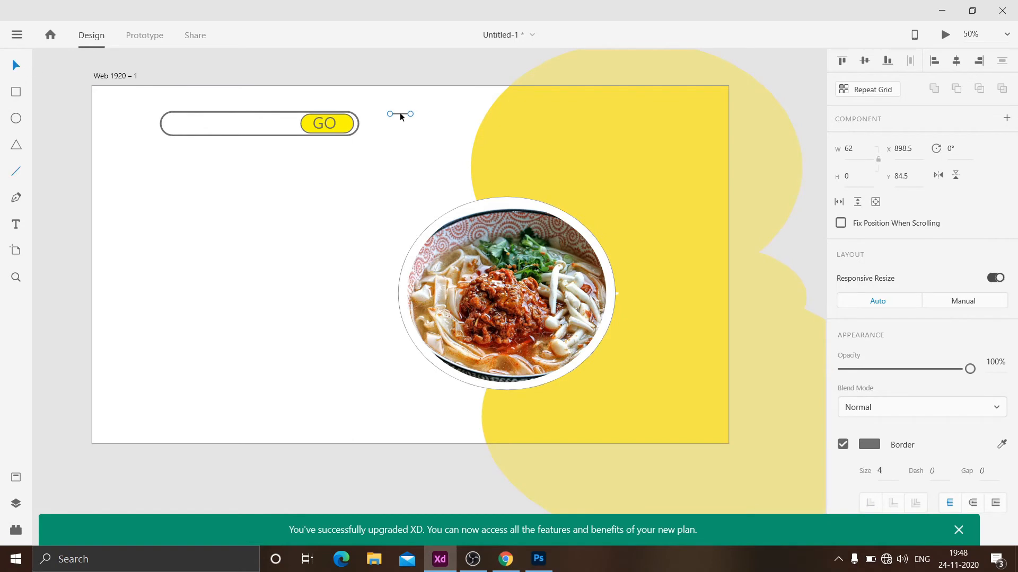
{"action": "left_click", "coordinate": [343, 71]}
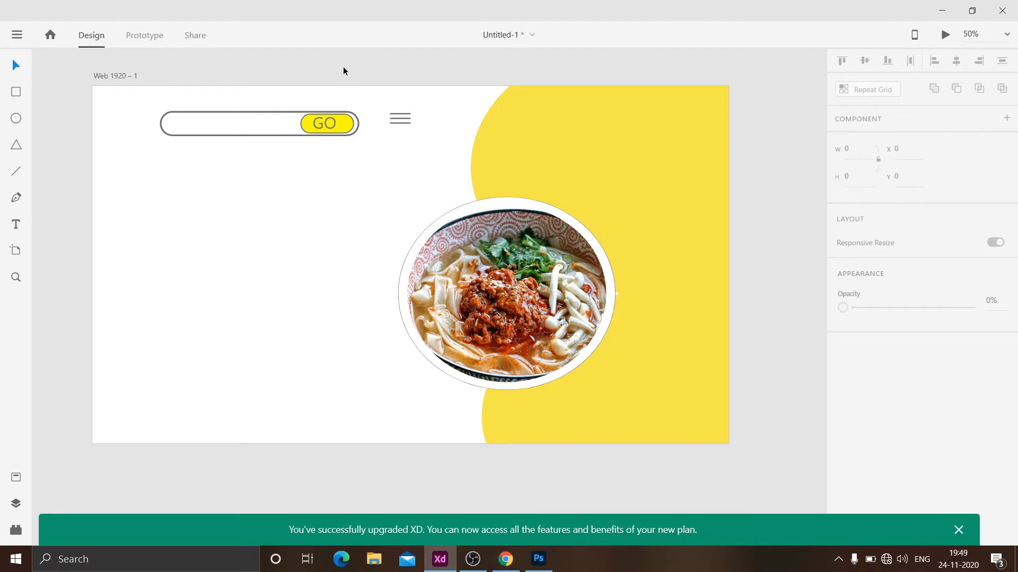
Fill the artboard background with near-black #070700
{"action": "left_click", "coordinate": [331, 227]}
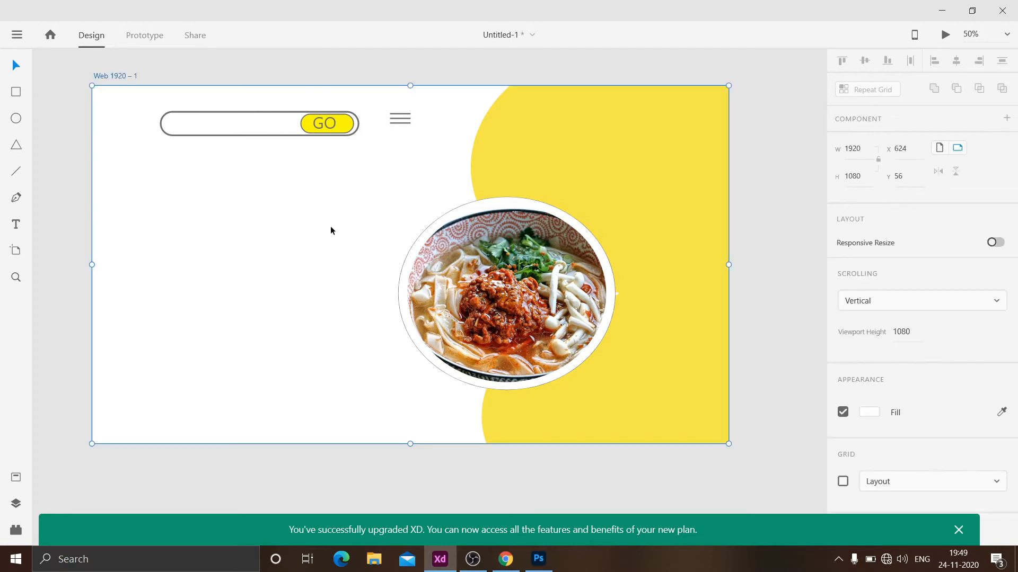
{"action": "left_click", "coordinate": [867, 412]}
{"action": "left_click", "coordinate": [781, 446]}
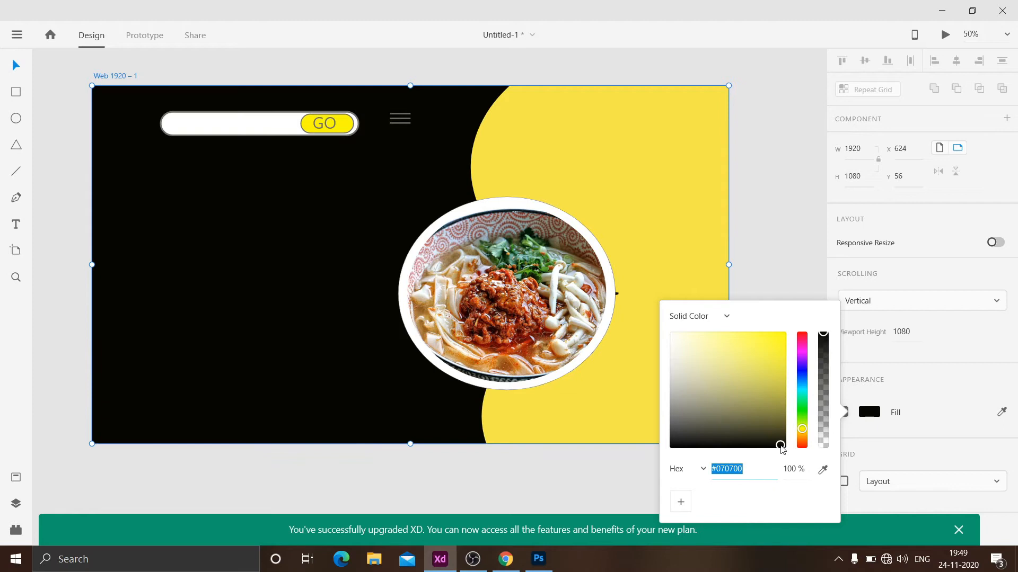
Change the artboard's fill to a gradient running diagonally from its dark top-left corner
{"action": "left_click", "coordinate": [727, 317]}
{"action": "left_click", "coordinate": [707, 346]}
{"action": "left_click_drag", "start_coordinate": [410, 87], "coordinate": [100, 91]}
{"action": "scroll", "coordinate": [109, 93], "scroll_direction": "up", "scroll_amount": 2}
{"action": "left_click", "coordinate": [250, 419]}
{"action": "left_click", "coordinate": [250, 418]}
{"action": "scroll", "coordinate": [250, 418], "scroll_direction": "down", "scroll_amount": 3}
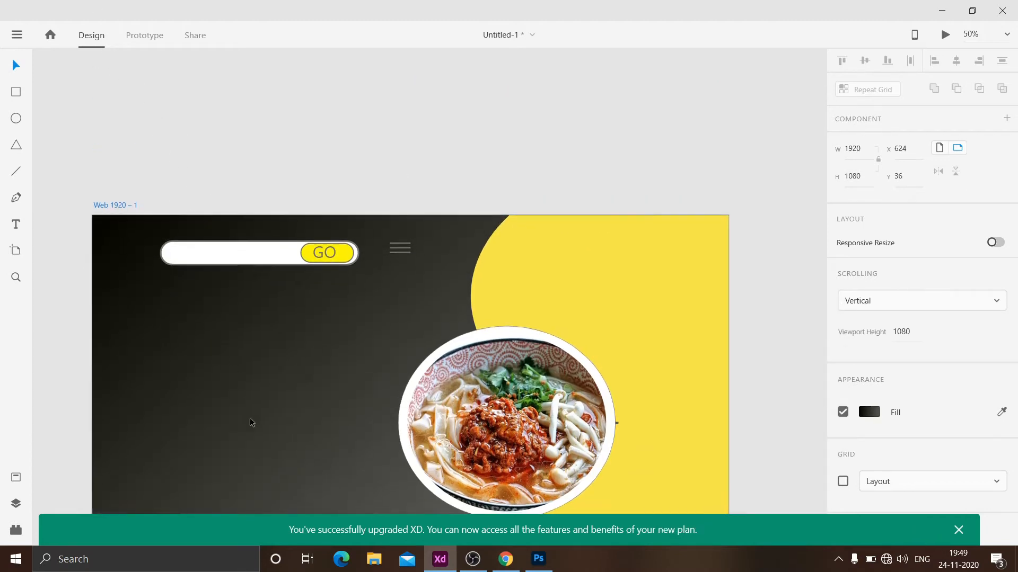
{"action": "scroll", "coordinate": [250, 418], "scroll_direction": "down", "scroll_amount": 3}
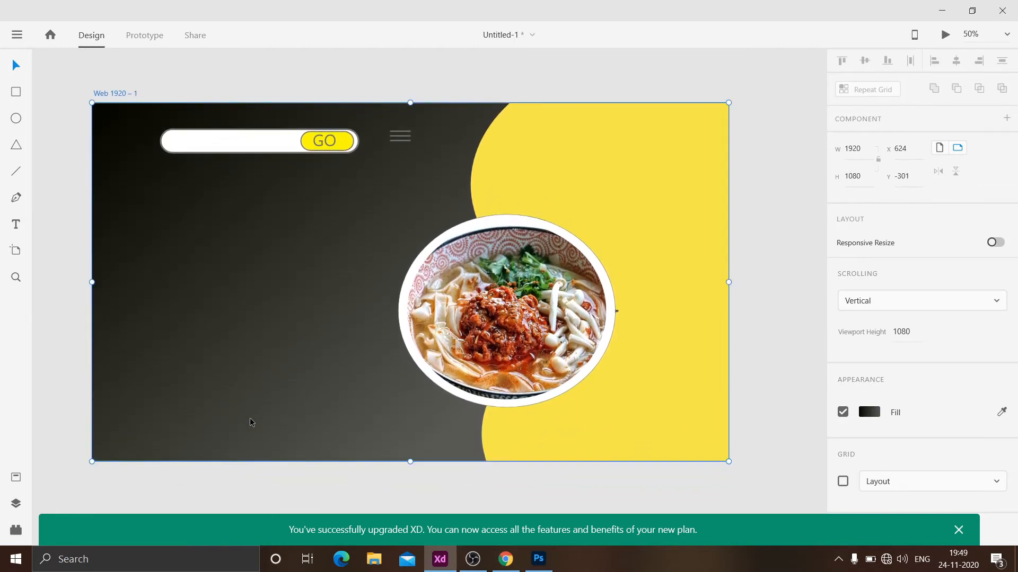
Add the heading text "Don't Wait !" on the dark area beside the noodle photo and format it as size 70 Bold
{"action": "key", "text": "t"}
{"action": "left_click", "coordinate": [161, 253]}
{"action": "type", "text": "Don't  Wait !"}
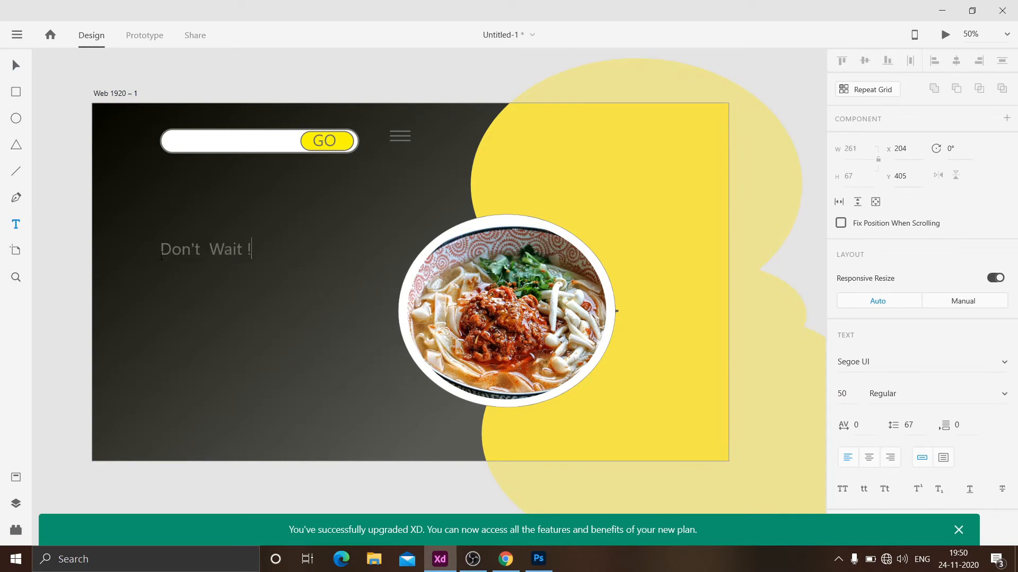
{"action": "key", "text": "Escape"}
{"action": "left_click", "coordinate": [843, 393]}
{"action": "type", "text": "70"}
{"action": "key", "text": "Tab"}
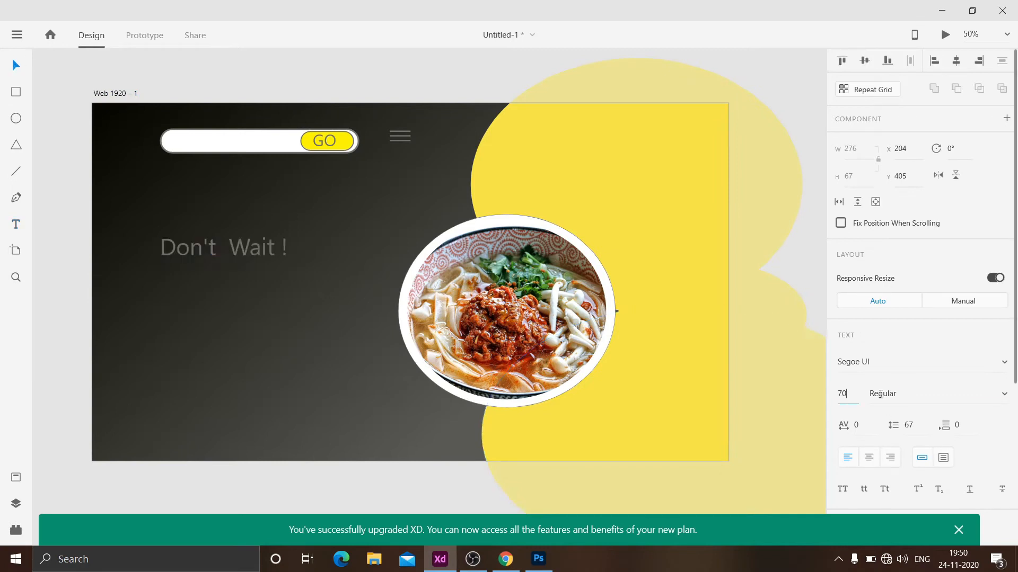
{"action": "left_click", "coordinate": [1007, 398]}
{"action": "left_click", "coordinate": [895, 445]}
Shift the "Don't Wait !" heading slightly down and inward on the artboard and fill it white
{"action": "left_click_drag", "start_coordinate": [203, 265], "coordinate": [219, 283]}
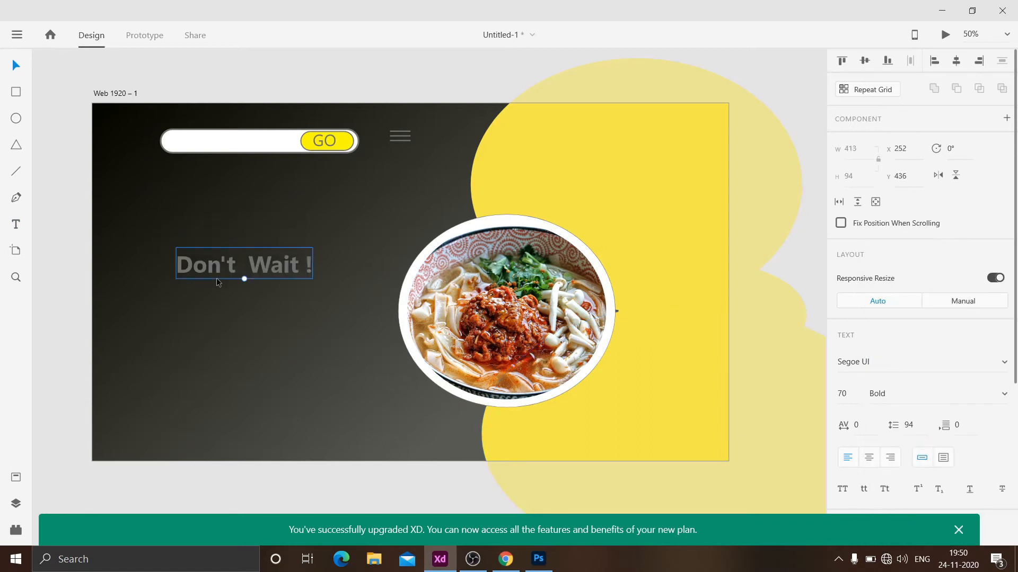
{"action": "scroll", "coordinate": [922, 297], "scroll_direction": "down", "scroll_amount": 5}
{"action": "left_click", "coordinate": [869, 394]}
{"action": "left_click", "coordinate": [678, 308]}
{"action": "left_click", "coordinate": [799, 258]}
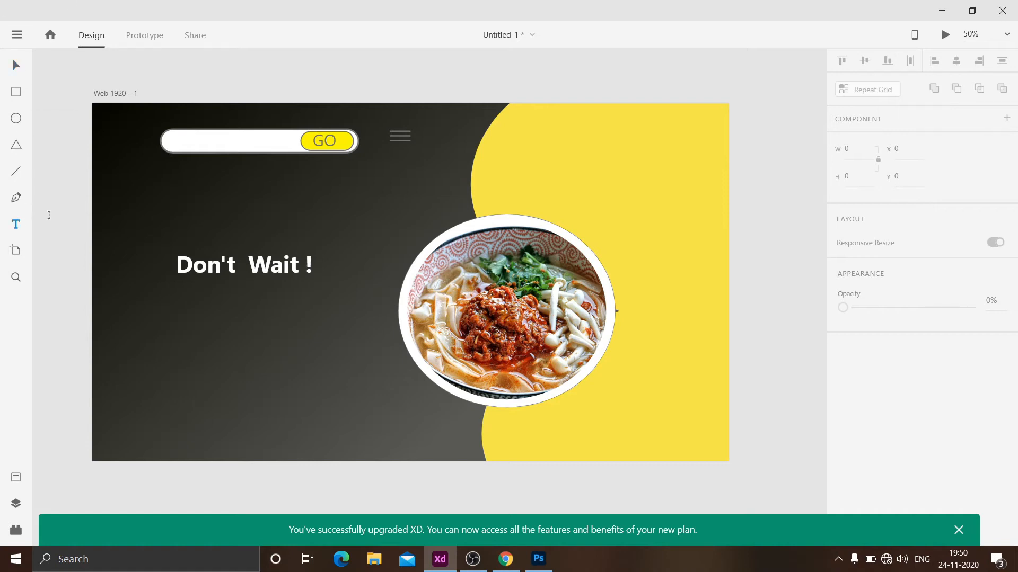
Add the text "R u Hungry?" above the "Don't Wait !" heading
{"action": "left_click", "coordinate": [16, 225]}
{"action": "left_click", "coordinate": [184, 227]}
{"action": "type", "text": "r u hun"}
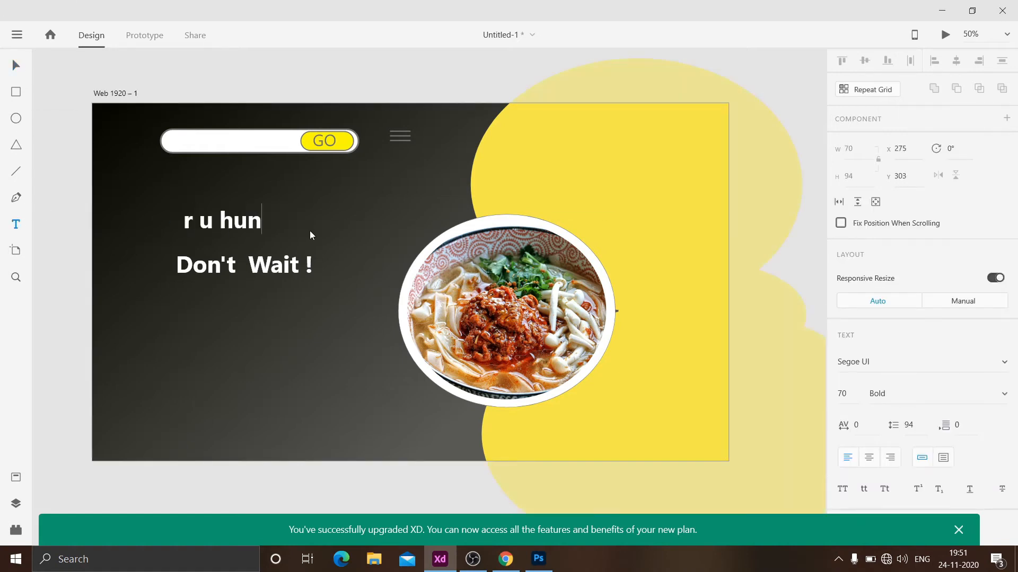
{"action": "type", "text": "gury?"}
{"action": "left_click", "coordinate": [234, 221]}
{"action": "key", "text": "BackSpace"}
{"action": "type", "text": "H"}
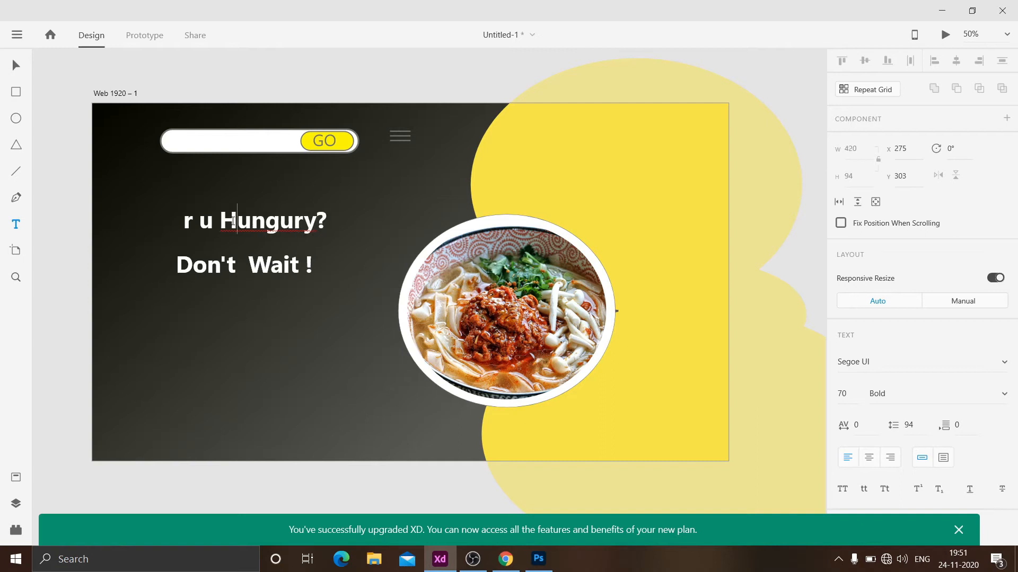
{"action": "key", "text": "BackSpace"}
{"action": "type", "text": "R"}
{"action": "left_click", "coordinate": [18, 66]}
Restyle "R u Hungry?" as Semilight Italic at size 40 and nudge it into place above the heading
{"action": "left_click", "coordinate": [1001, 394]}
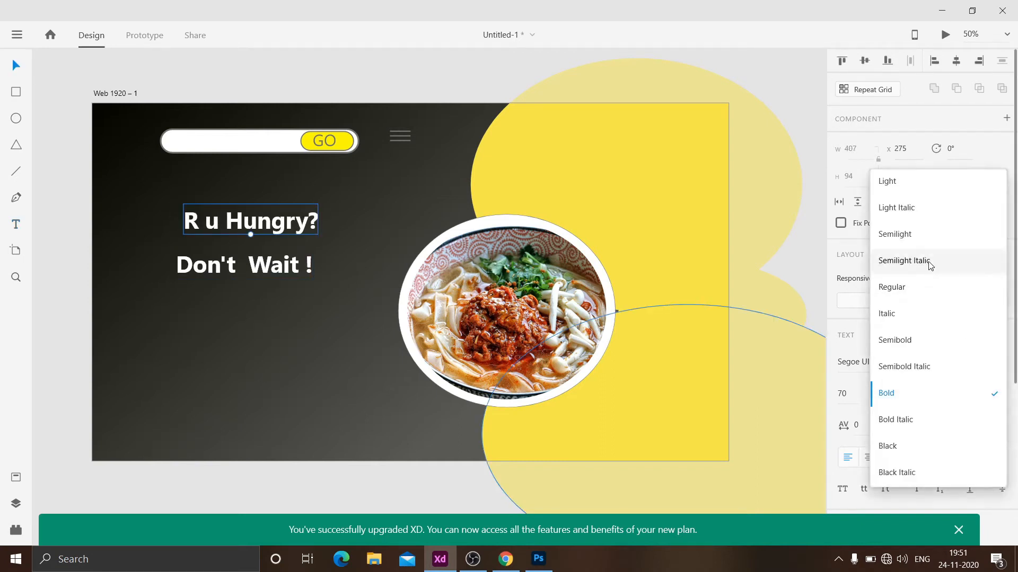
{"action": "left_click", "coordinate": [929, 262]}
{"action": "left_click", "coordinate": [845, 393]}
{"action": "type", "text": "40"}
{"action": "left_click", "coordinate": [753, 340]}
{"action": "left_click", "coordinate": [189, 228]}
{"action": "mouse_move", "coordinate": [191, 237]}
{"action": "left_mouse_down"}
{"action": "mouse_move", "coordinate": [195, 245]}
{"action": "mouse_move", "coordinate": [188, 235]}
{"action": "left_mouse_up"}
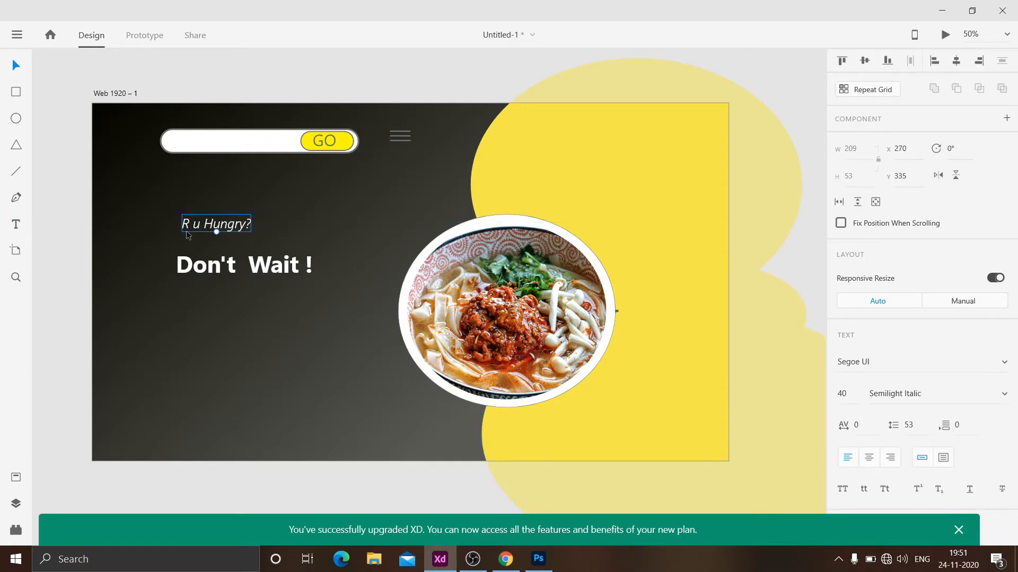
{"action": "left_click", "coordinate": [63, 181]}
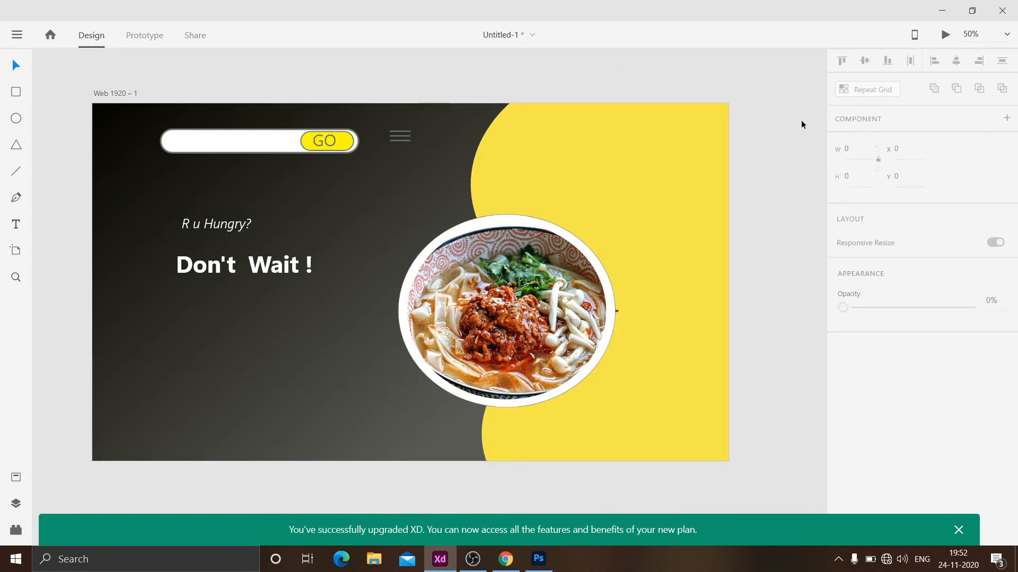
Draw a rounded vertical bar about 51 by 770 px across the artboard's left edge and fill it bright yellow
{"action": "left_click", "coordinate": [16, 92]}
{"action": "mouse_move", "coordinate": [85, 158]}
{"action": "left_mouse_down"}
{"action": "mouse_move", "coordinate": [109, 234]}
{"action": "mouse_move", "coordinate": [101, 438]}
{"action": "mouse_move", "coordinate": [159, 444]}
{"action": "mouse_move", "coordinate": [131, 395]}
{"action": "left_mouse_up"}
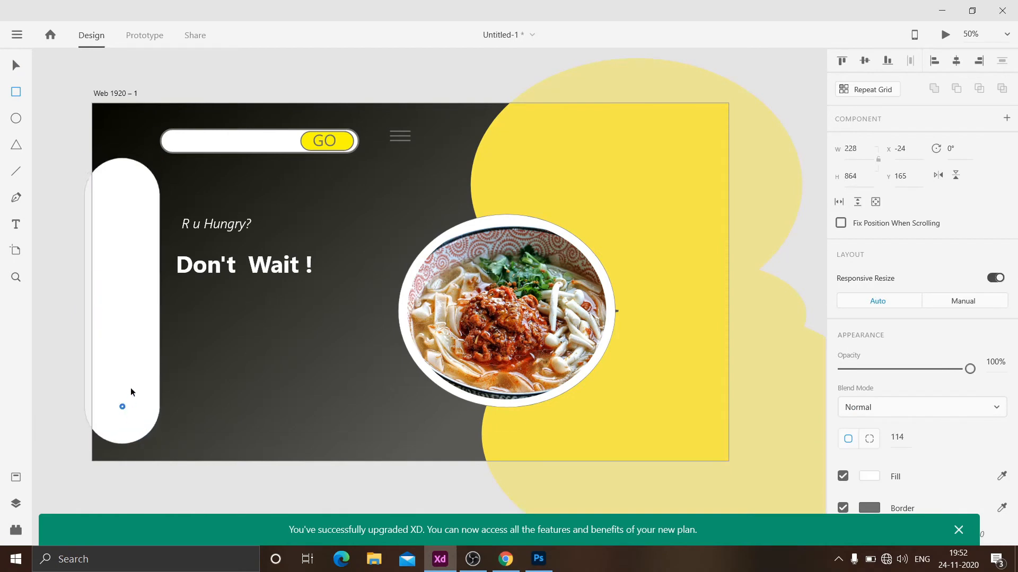
{"action": "left_click_drag", "start_coordinate": [159, 444], "coordinate": [101, 413]}
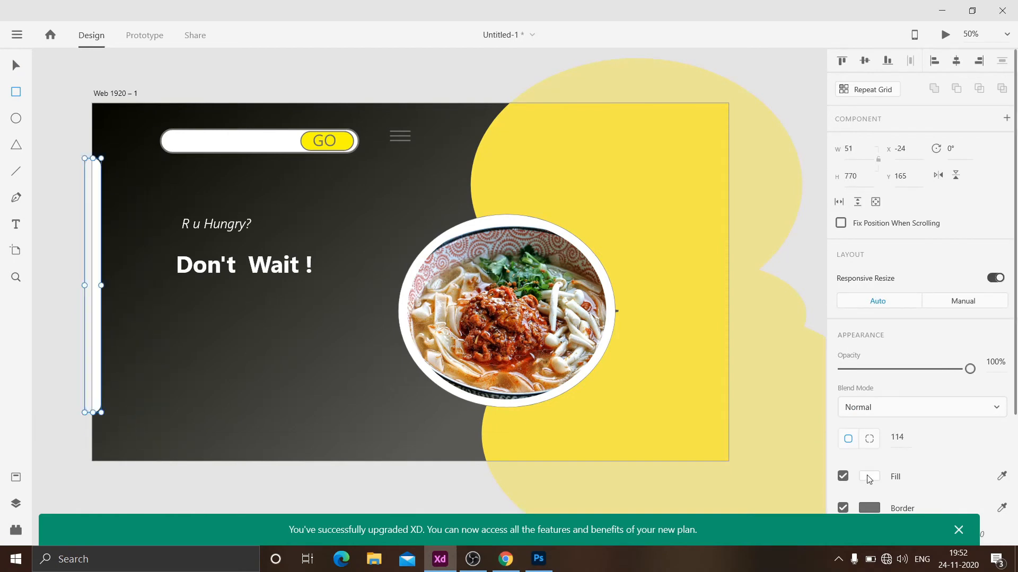
{"action": "left_click", "coordinate": [869, 476]}
{"action": "left_click", "coordinate": [802, 450]}
{"action": "left_click", "coordinate": [781, 359]}
{"action": "left_click", "coordinate": [40, 91]}
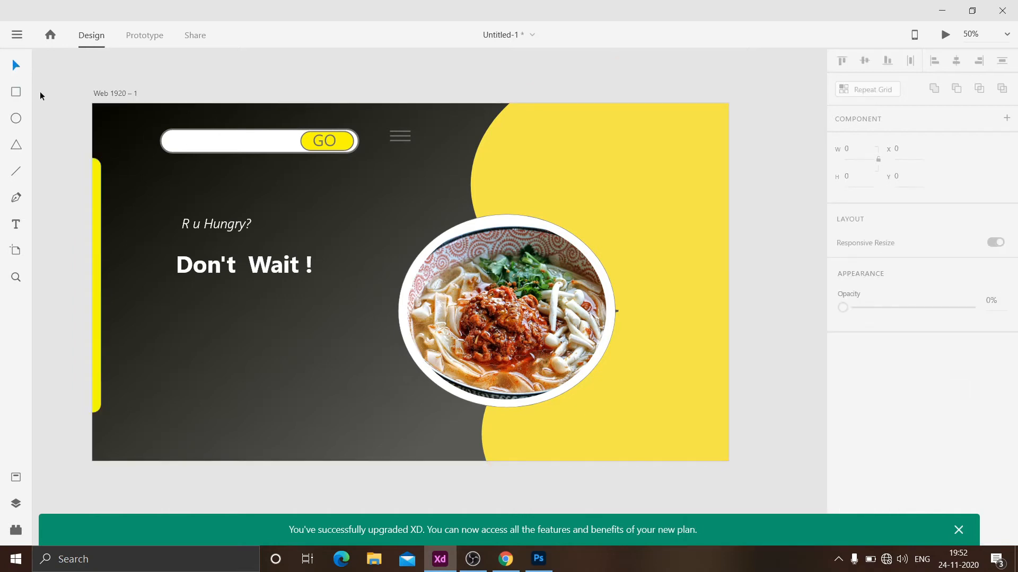
Add the brand text "FOOKANTO" at size 60 and place it in the upper part of the yellow area
{"action": "left_click", "coordinate": [16, 224]}
{"action": "left_click", "coordinate": [525, 135]}
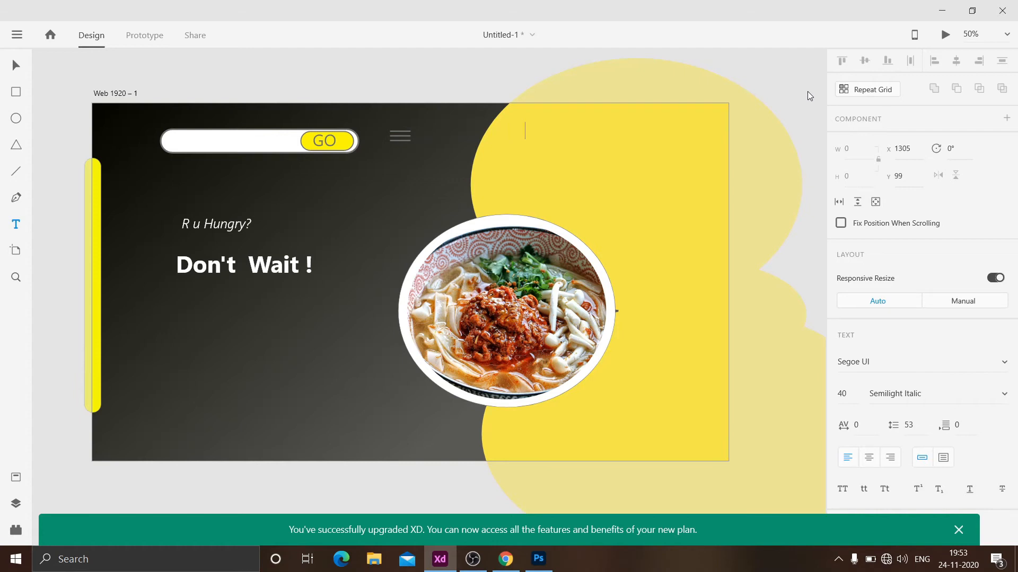
{"action": "type", "text": "FOOKANTO"}
{"action": "key", "text": "Escape"}
{"action": "left_click", "coordinate": [16, 65]}
{"action": "left_click", "coordinate": [845, 393]}
{"action": "type", "text": "60"}
{"action": "key", "text": "Return"}
{"action": "left_click_drag", "start_coordinate": [625, 138], "coordinate": [663, 155]}
Change the FOOKANTO text's fill to black and its weight to Bold
{"action": "scroll", "coordinate": [901, 345], "scroll_direction": "down", "scroll_amount": 3}
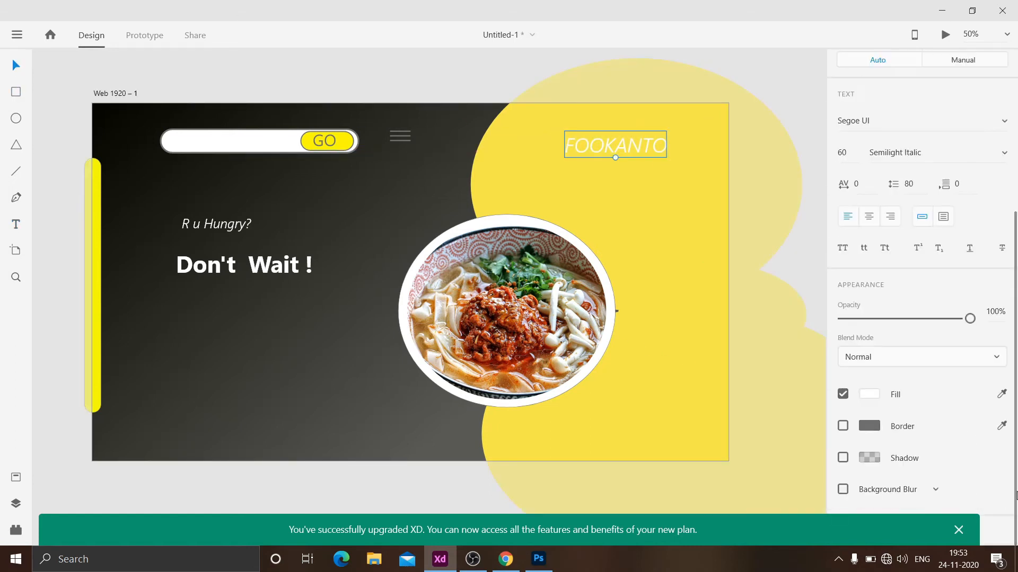
{"action": "left_click", "coordinate": [869, 394]}
{"action": "left_click", "coordinate": [784, 419]}
{"action": "left_click", "coordinate": [704, 179]}
{"action": "left_click", "coordinate": [650, 148]}
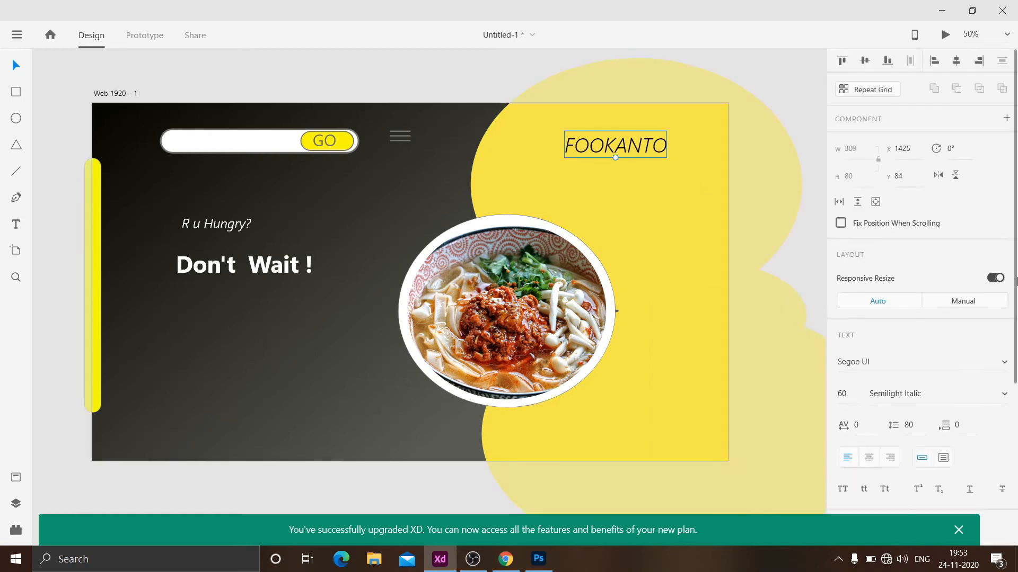
{"action": "scroll", "coordinate": [843, 151], "scroll_direction": "down", "scroll_amount": 3}
{"action": "left_click", "coordinate": [970, 152]}
{"action": "left_click", "coordinate": [917, 242]}
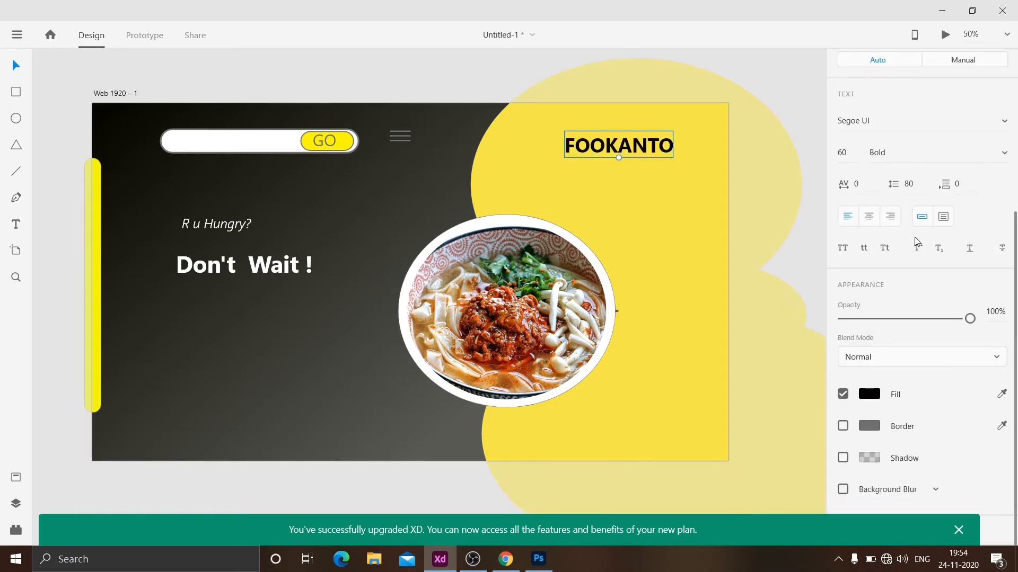
{"action": "left_click", "coordinate": [816, 231]}
Draw a horizontal line about 625 px long under FOOKANTO and give it a white border of size 6
{"action": "left_click_drag", "start_coordinate": [510, 158], "coordinate": [681, 158]}
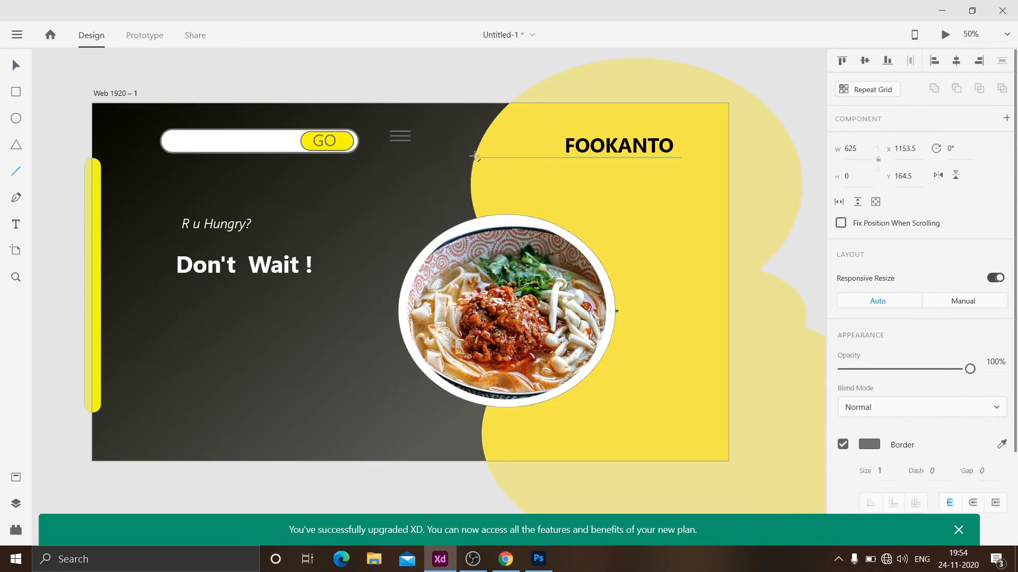
{"action": "scroll", "coordinate": [1012, 372], "scroll_direction": "down", "scroll_amount": 3}
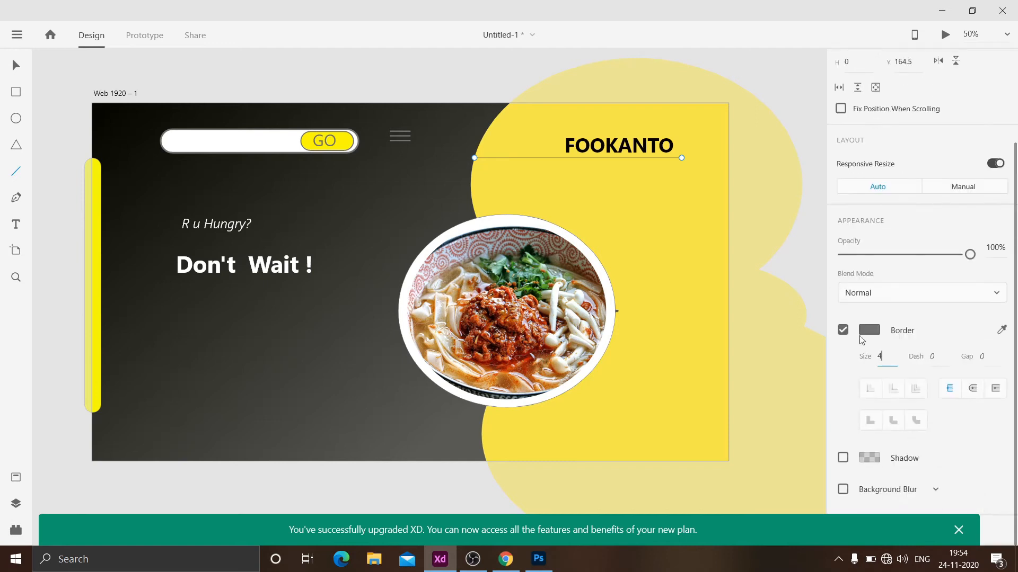
{"action": "left_click", "coordinate": [869, 330]}
{"action": "left_click", "coordinate": [890, 354]}
{"action": "type", "text": "6"}
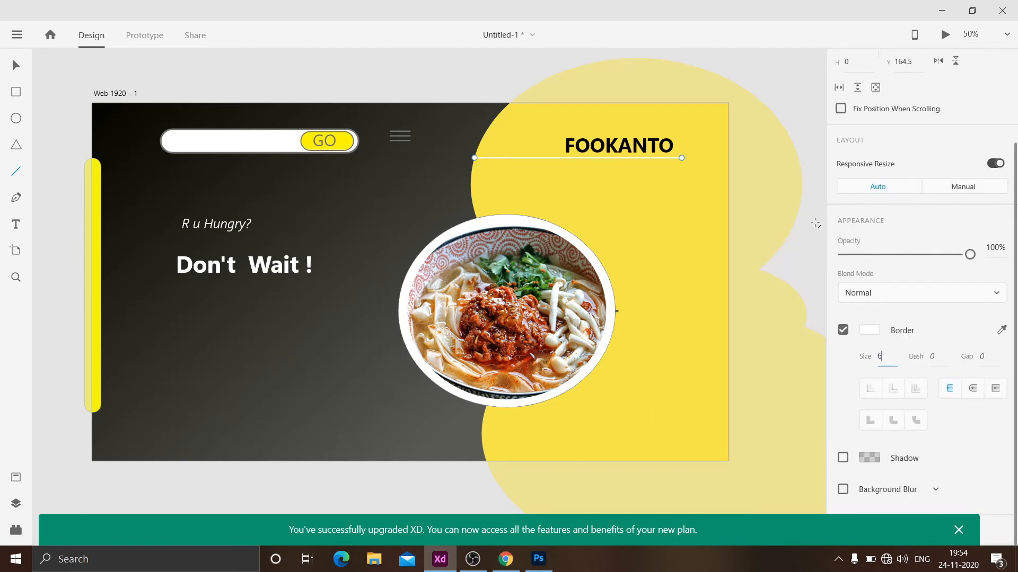
{"action": "left_click", "coordinate": [109, 71]}
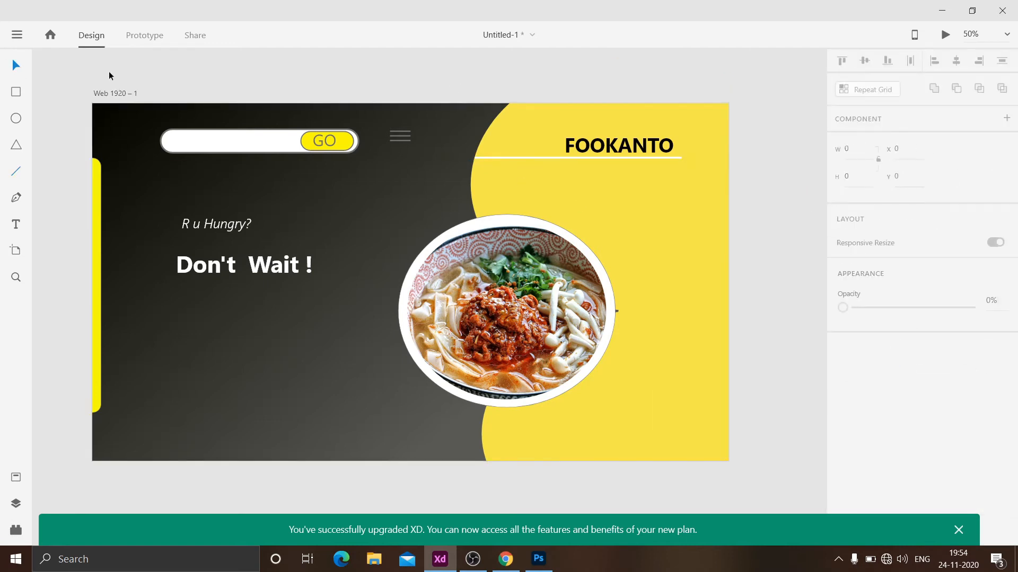
Add the category labels "ITALIAN" and "CHINEAS" below the line under FOOKANTO
{"action": "key", "text": "t"}
{"action": "left_click", "coordinate": [619, 186]}
{"action": "type", "text": "ITALIAN"}
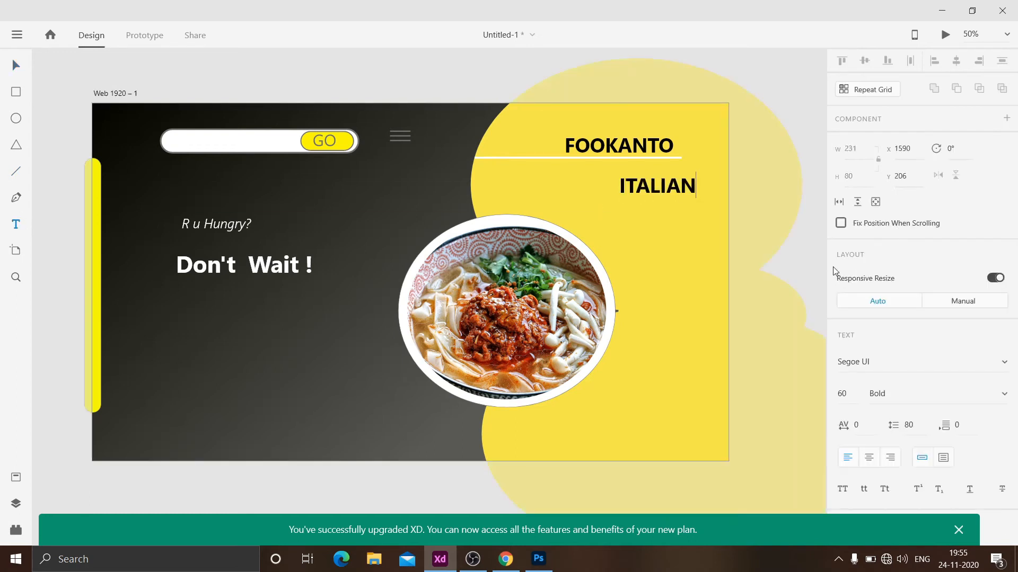
{"action": "key", "text": "Escape"}
{"action": "left_click", "coordinate": [624, 220]}
{"action": "type", "text": "CHINEAS"}
{"action": "key", "text": "Escape"}
Add the category labels "FRENCH" and "INDIAN" below the CHINEAS label
{"action": "left_click", "coordinate": [637, 259]}
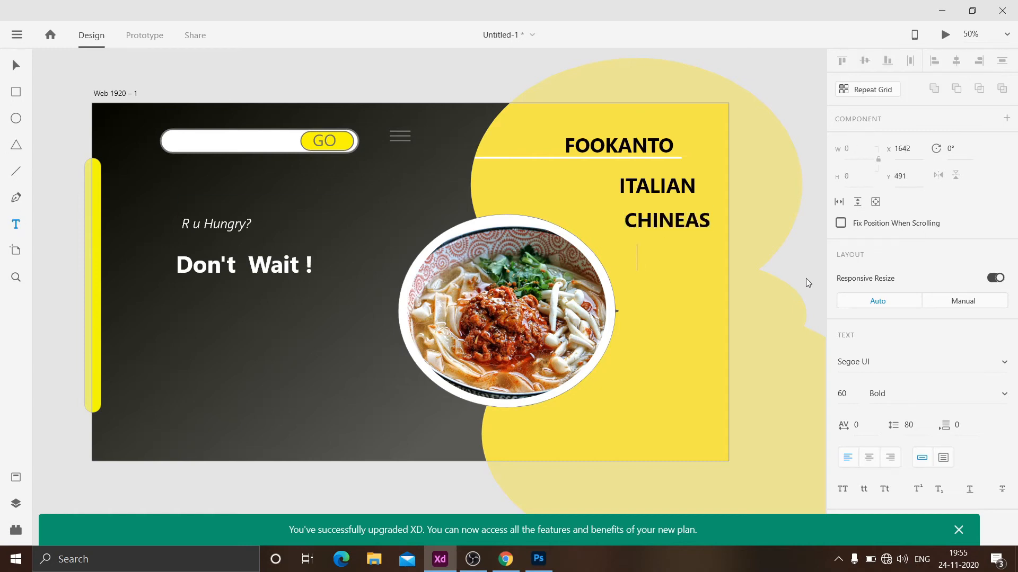
{"action": "type", "text": "FRENCH"}
{"action": "key", "text": "Escape"}
{"action": "left_click", "coordinate": [652, 298]}
{"action": "type", "text": "INDIAN"}
{"action": "key", "text": "Escape"}
Shift the ITALIAN, CHINEAS, FRENCH and INDIAN labels sideways to line them up as a column
{"action": "left_click", "coordinate": [651, 194]}
{"action": "left_click_drag", "start_coordinate": [693, 198], "coordinate": [718, 200]}
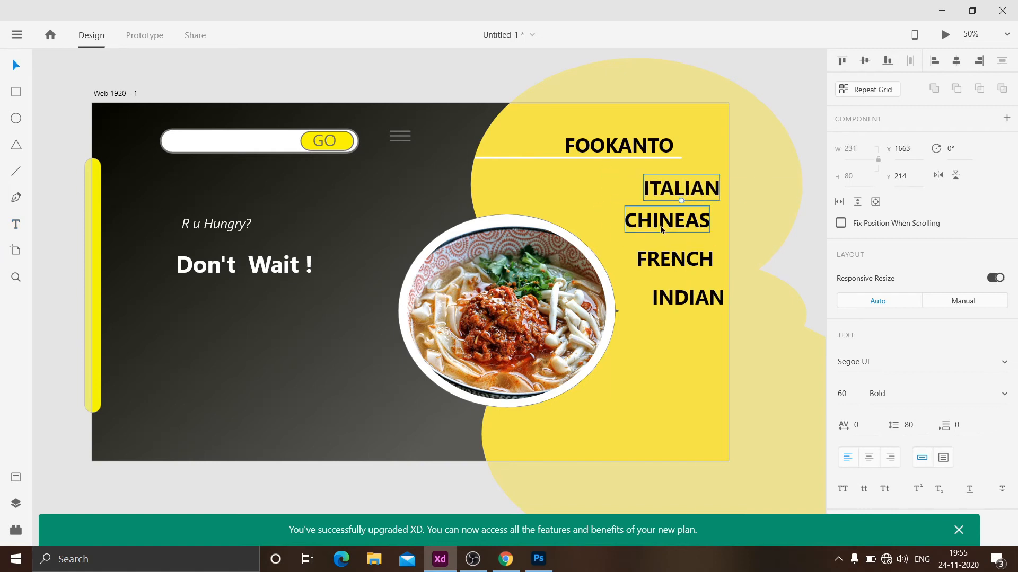
{"action": "left_click_drag", "start_coordinate": [662, 228], "coordinate": [677, 227]}
{"action": "left_click_drag", "start_coordinate": [669, 264], "coordinate": [676, 263]}
{"action": "left_click_drag", "start_coordinate": [677, 298], "coordinate": [671, 297]}
{"action": "left_click", "coordinate": [683, 388]}
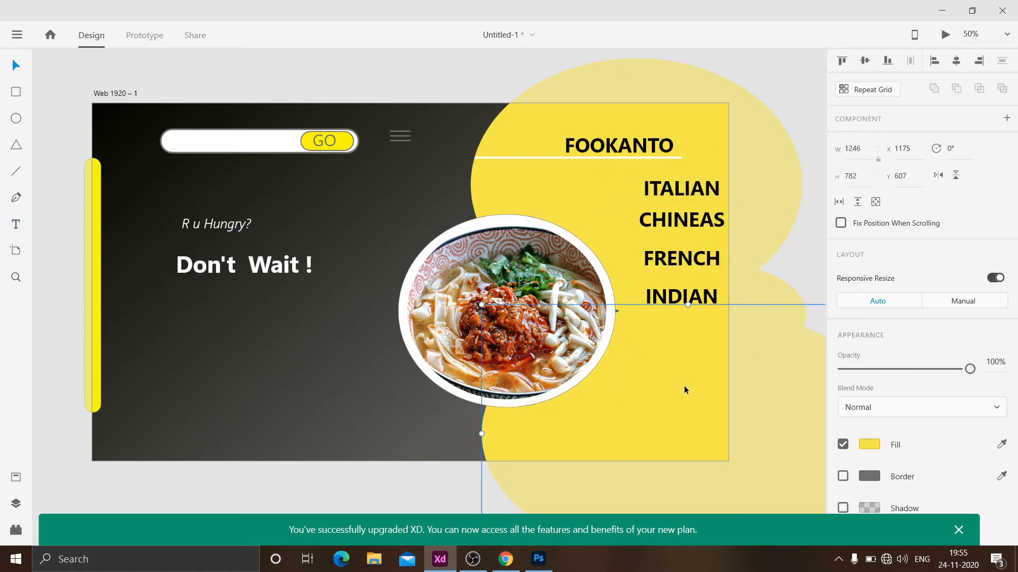
Move the ITALIAN label slightly and set its text size to 30
{"action": "mouse_move", "coordinate": [680, 197]}
{"action": "left_mouse_down"}
{"action": "mouse_move", "coordinate": [692, 262]}
{"action": "mouse_move", "coordinate": [679, 177]}
{"action": "mouse_move", "coordinate": [687, 187]}
{"action": "left_mouse_up"}
{"action": "left_click", "coordinate": [841, 393]}
{"action": "type", "text": "20"}
{"action": "key", "text": "Return"}
{"action": "left_click", "coordinate": [851, 394]}
{"action": "type", "text": "30"}
Set the text size of the CHINEAS, FRENCH and INDIAN labels to 30
{"action": "left_click", "coordinate": [685, 229]}
{"action": "left_click", "coordinate": [852, 394]}
{"action": "type", "text": "30"}
{"action": "left_click", "coordinate": [674, 259]}
{"action": "left_click", "coordinate": [851, 394]}
{"action": "type", "text": "30"}
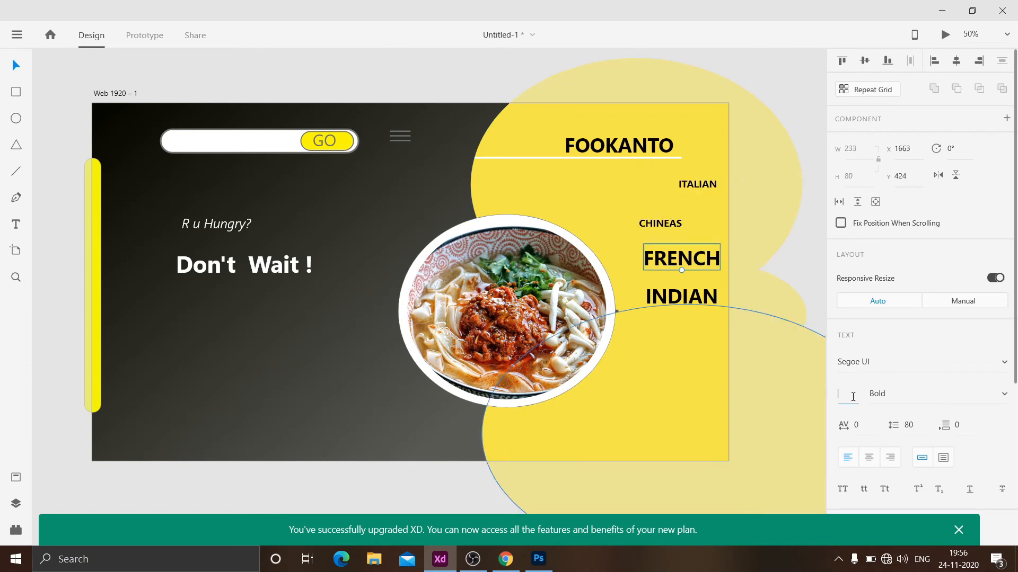
{"action": "left_click", "coordinate": [676, 295]}
{"action": "left_click", "coordinate": [854, 393]}
{"action": "type", "text": "30"}
Stack the CHINEAS, FRENCH and INDIAN labels evenly beneath the ITALIAN label
{"action": "left_click_drag", "start_coordinate": [654, 223], "coordinate": [690, 208]}
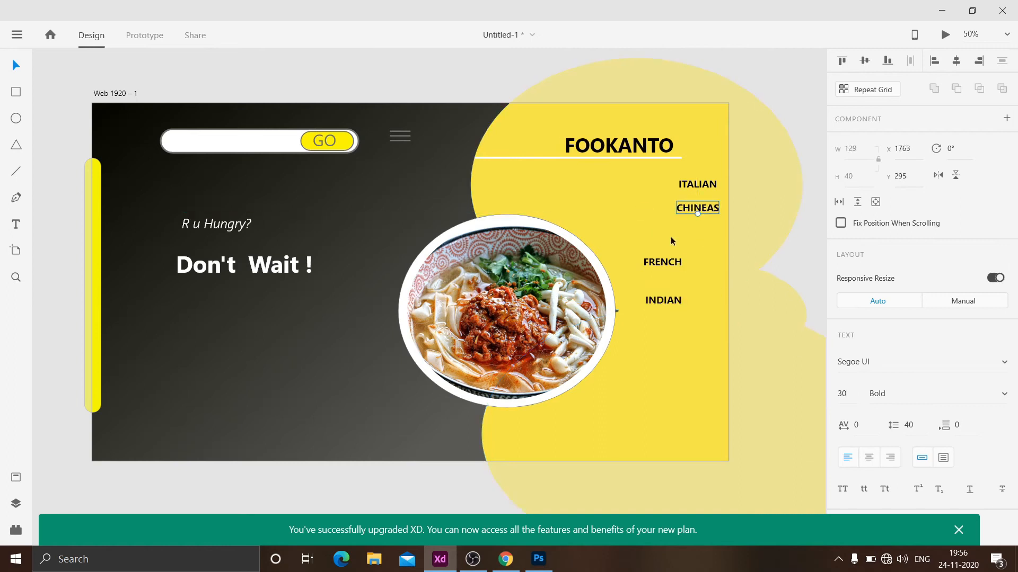
{"action": "left_click_drag", "start_coordinate": [659, 300], "coordinate": [688, 256]}
{"action": "left_click", "coordinate": [692, 232]}
{"action": "left_click", "coordinate": [63, 339]}
Add the text "FACBOOK" in the artboard's bottom-left corner and fill it white
{"action": "left_click", "coordinate": [118, 442]}
{"action": "type", "text": "FAC"}
{"action": "left_click", "coordinate": [16, 66]}
{"action": "scroll", "coordinate": [901, 413], "scroll_direction": "down", "scroll_amount": 5}
{"action": "left_click", "coordinate": [869, 450]}
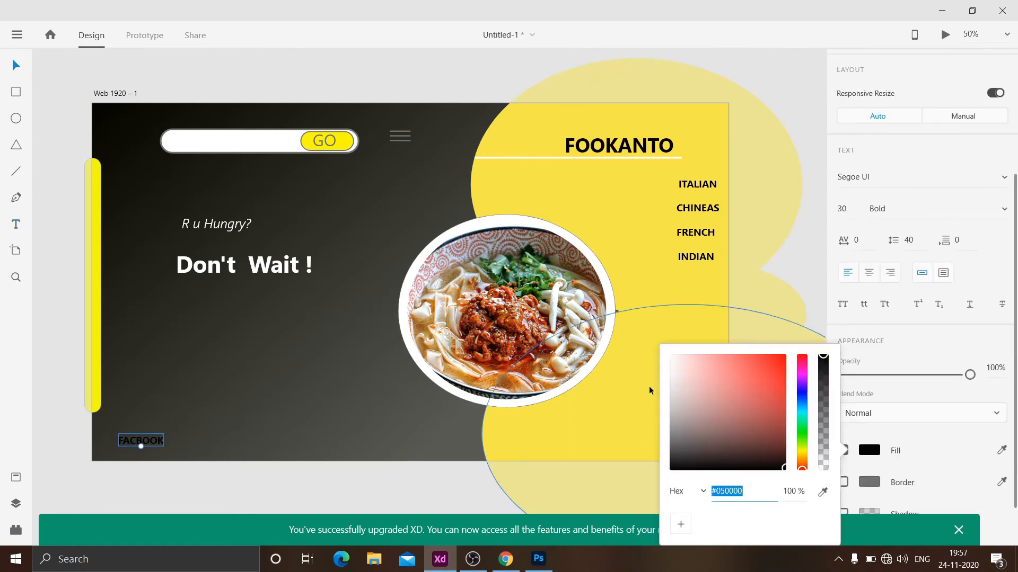
{"action": "left_click", "coordinate": [672, 356]}
{"action": "left_click", "coordinate": [43, 94]}
Add the text "INSTAGRAM" next to FACBOOK and align it on the same row
{"action": "left_click", "coordinate": [185, 439]}
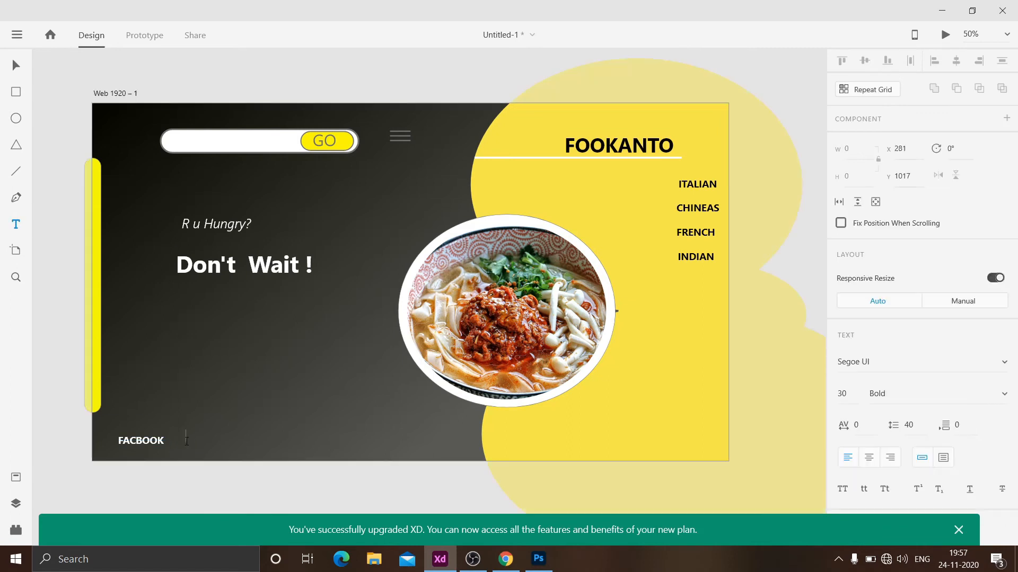
{"action": "left_click", "coordinate": [16, 66]}
{"action": "left_click_drag", "start_coordinate": [215, 439], "coordinate": [205, 445]}
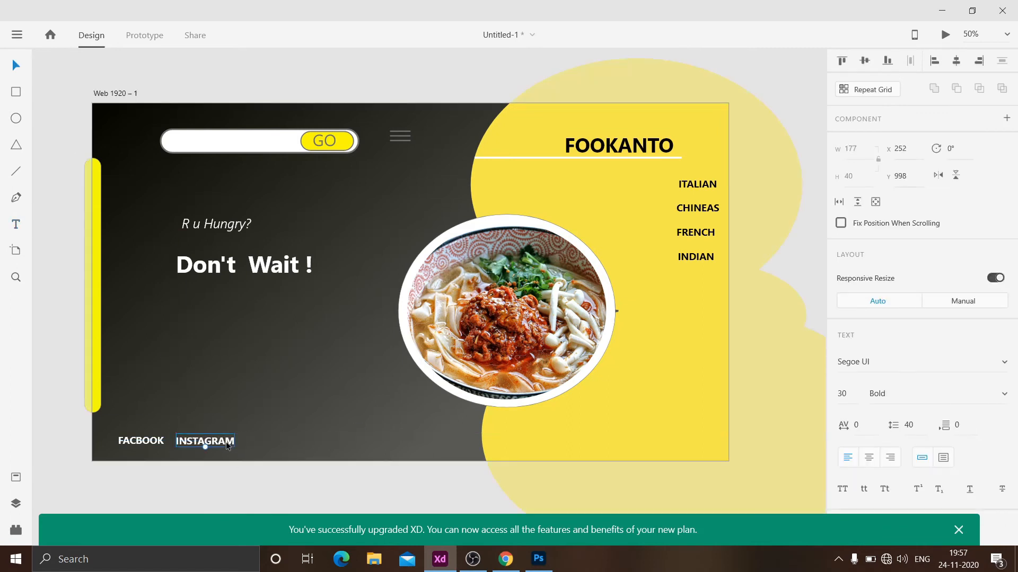
{"action": "left_click", "coordinate": [46, 374]}
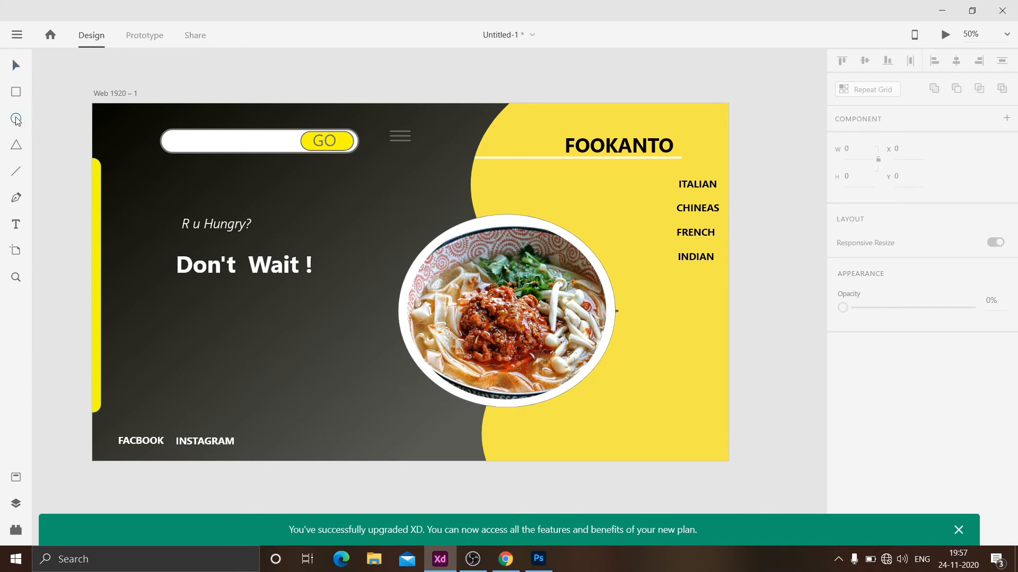
Draw a small white ellipse below the noodle photo and duplicate it into a row of four
{"action": "mouse_move", "coordinate": [537, 423]}
{"action": "left_mouse_down"}
{"action": "mouse_move", "coordinate": [575, 454]}
{"action": "mouse_move", "coordinate": [605, 442]}
{"action": "left_mouse_up"}
{"action": "left_click_drag", "start_coordinate": [599, 442], "coordinate": [641, 440], "text": "alt"}
{"action": "left_click_drag", "start_coordinate": [551, 438], "coordinate": [509, 436], "text": "alt"}
Add the letter "F" inside the first white ellipse, filled near-black #0A0101 at size 50
{"action": "key", "text": "t"}
{"action": "left_click", "coordinate": [512, 438]}
{"action": "scroll", "coordinate": [901, 318], "scroll_direction": "down", "scroll_amount": 5}
{"action": "key", "text": "Escape"}
{"action": "left_click", "coordinate": [869, 394]}
{"action": "left_click", "coordinate": [782, 419]}
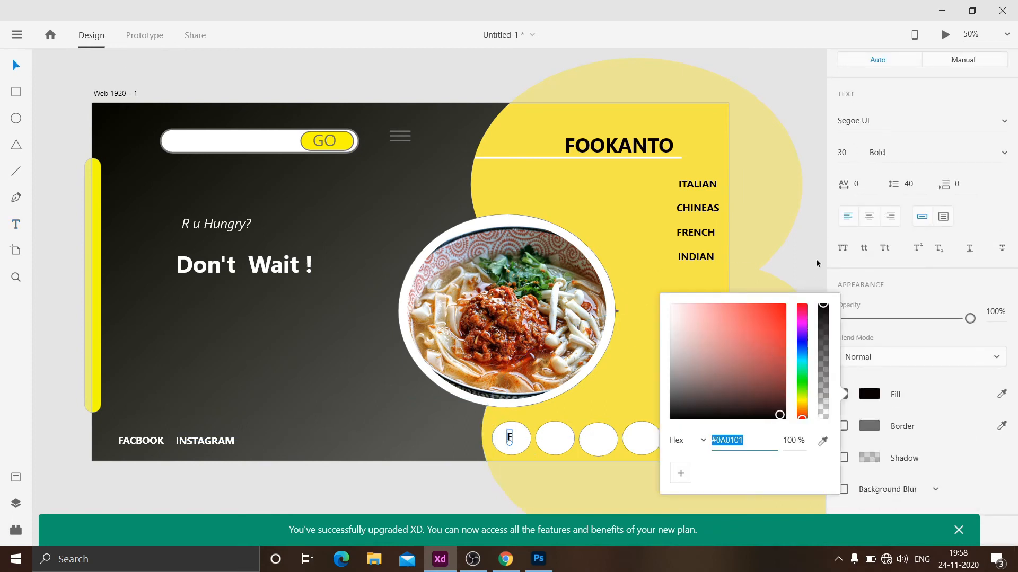
{"action": "left_click", "coordinate": [845, 154]}
{"action": "type", "text": "50"}
{"action": "key", "text": "Return"}
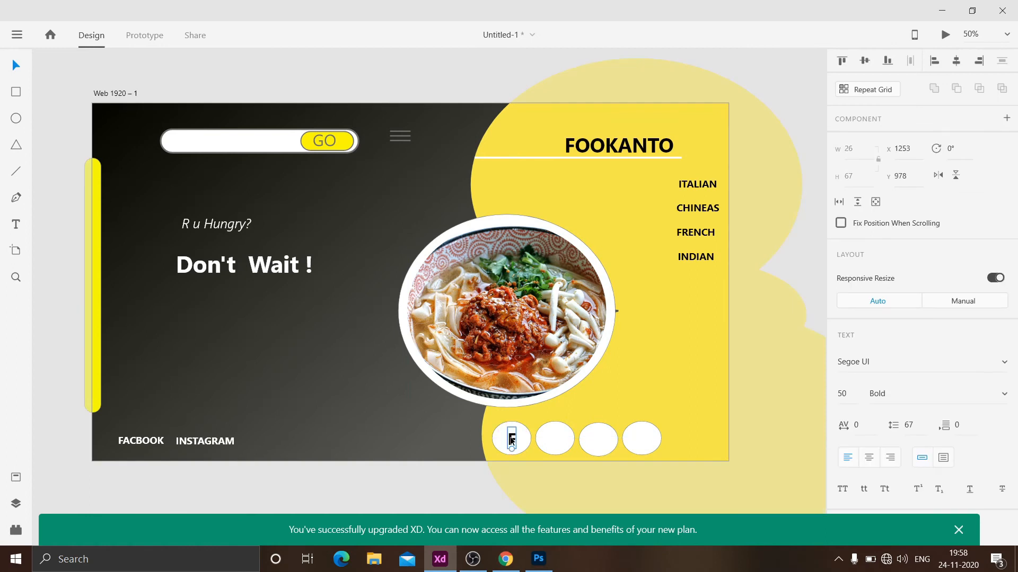
Copy the F into the other three white ellipses and change the copies to "0", "0" and "D"
{"action": "left_click_drag", "start_coordinate": [514, 439], "coordinate": [641, 440], "text": "alt"}
{"action": "double_click", "coordinate": [554, 439]}
{"action": "type", "text": "0"}
{"action": "double_click", "coordinate": [600, 439]}
{"action": "type", "text": "0"}
{"action": "double_click", "coordinate": [642, 440]}
{"action": "type", "text": "D"}
{"action": "left_click", "coordinate": [416, 489]}
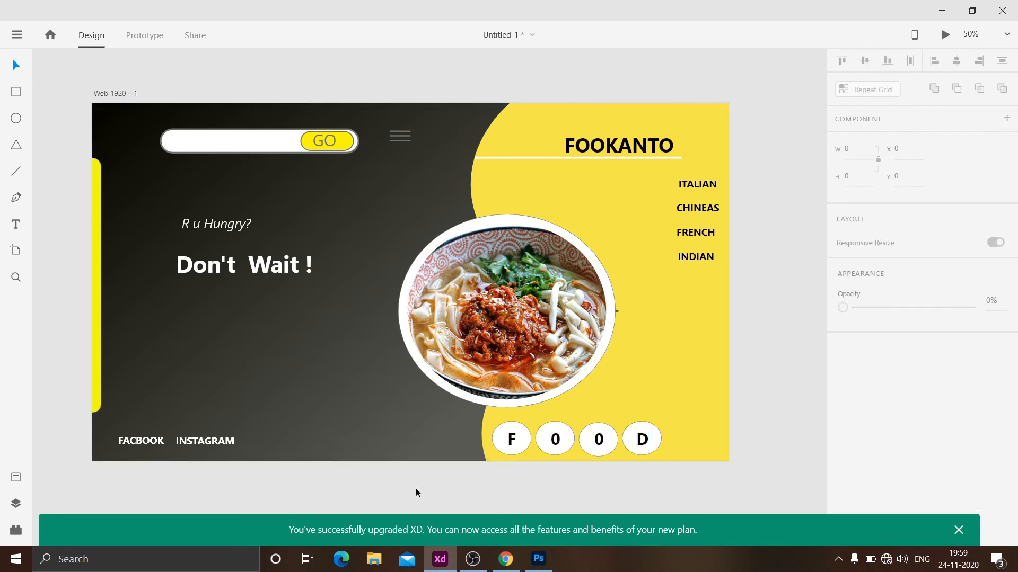
Draw two vertical lines, about 381 and 416 px long, at the artboard's bottom-right edge, and make the longer one white with width 0
{"action": "mouse_move", "coordinate": [715, 461]}
{"action": "left_mouse_down"}
{"action": "mouse_move", "coordinate": [715, 289]}
{"action": "mouse_move", "coordinate": [708, 462]}
{"action": "left_mouse_up"}
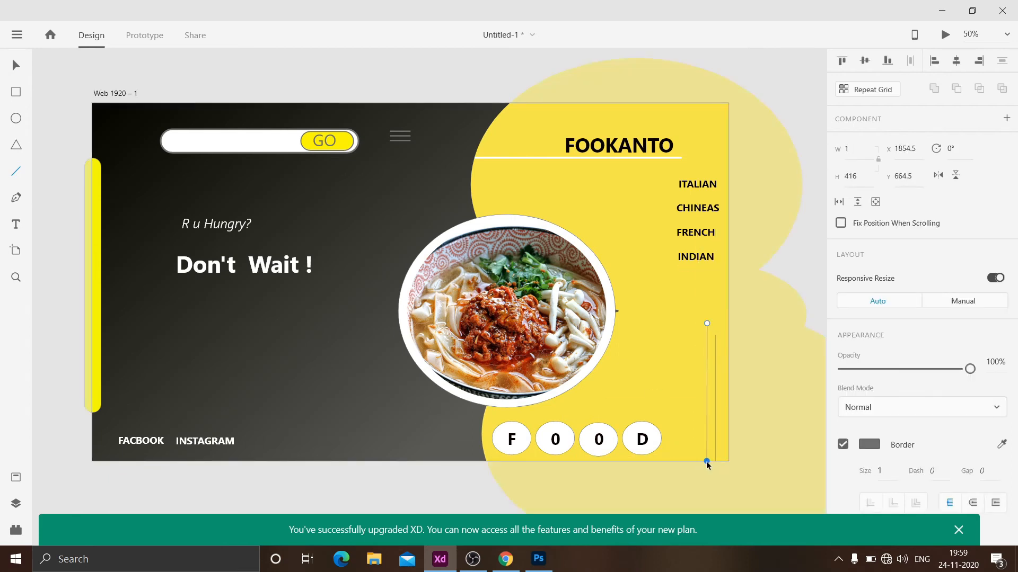
{"action": "left_click", "coordinate": [869, 445]}
{"action": "left_click", "coordinate": [674, 358]}
{"action": "left_click", "coordinate": [853, 153]}
{"action": "type", "text": "0"}
Give the shorter, outer vertical line a white #FFFFFF border of size 5
{"action": "left_click", "coordinate": [16, 65]}
{"action": "left_click", "coordinate": [716, 377]}
{"action": "left_click", "coordinate": [856, 148]}
{"action": "left_click", "coordinate": [884, 473]}
{"action": "type", "text": "5"}
{"action": "left_click", "coordinate": [868, 445]}
{"action": "left_click", "coordinate": [671, 354]}
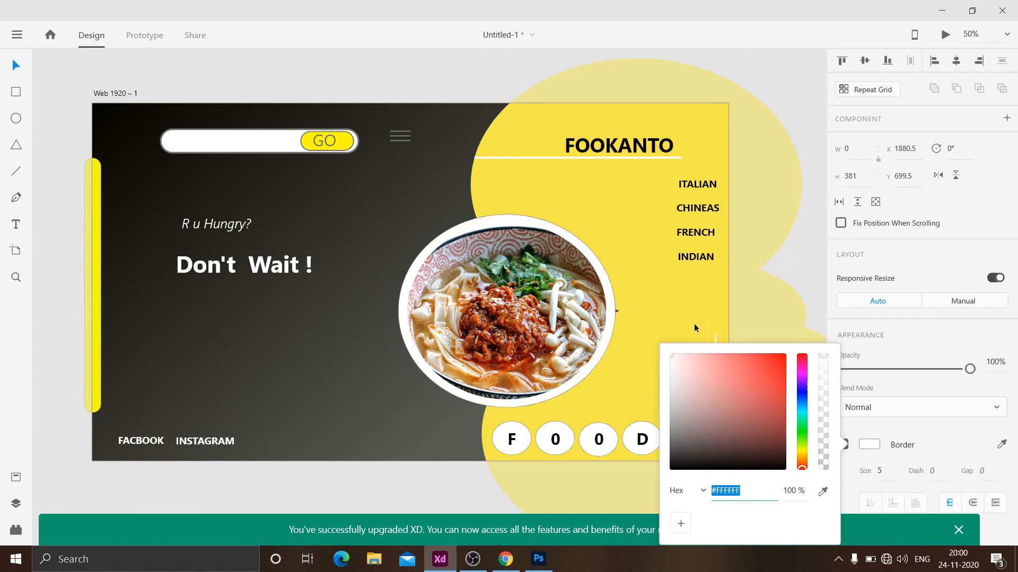
{"action": "left_click", "coordinate": [707, 329]}
{"action": "left_click", "coordinate": [811, 302]}
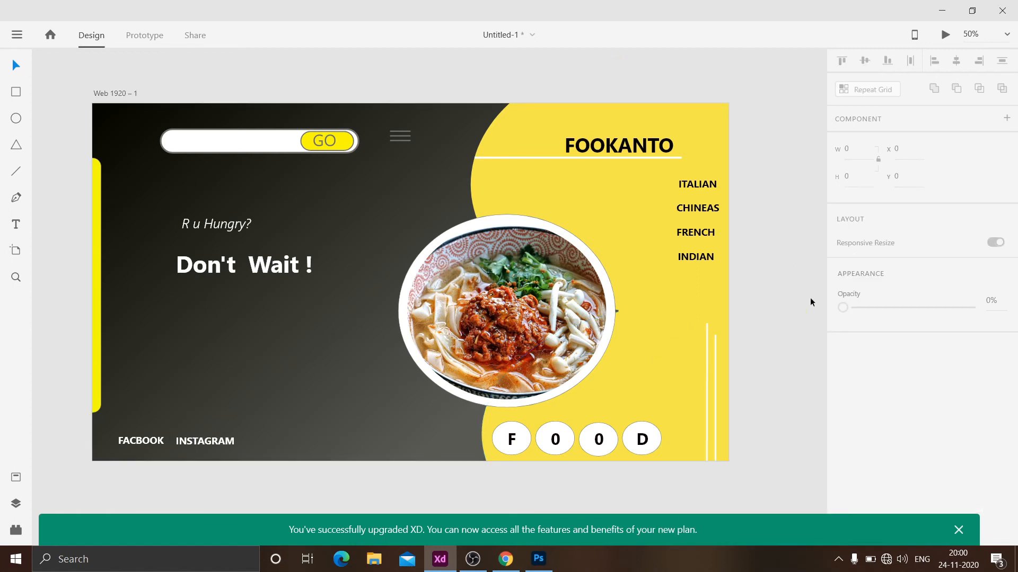
{"action": "left_click", "coordinate": [541, 439]}
{"action": "left_click", "coordinate": [869, 472]}
{"action": "left_click", "coordinate": [879, 502]}
{"action": "scroll", "coordinate": [1016, 408], "scroll_direction": "down", "scroll_amount": 3}
{"action": "left_click", "coordinate": [388, 492]}
Draw a white rounded button about 521 by 80 px below "Don't Wait !" and label it "ORDER NOW"
{"action": "left_click", "coordinate": [15, 92]}
{"action": "left_click_drag", "start_coordinate": [164, 295], "coordinate": [337, 320]}
{"action": "key", "text": "t"}
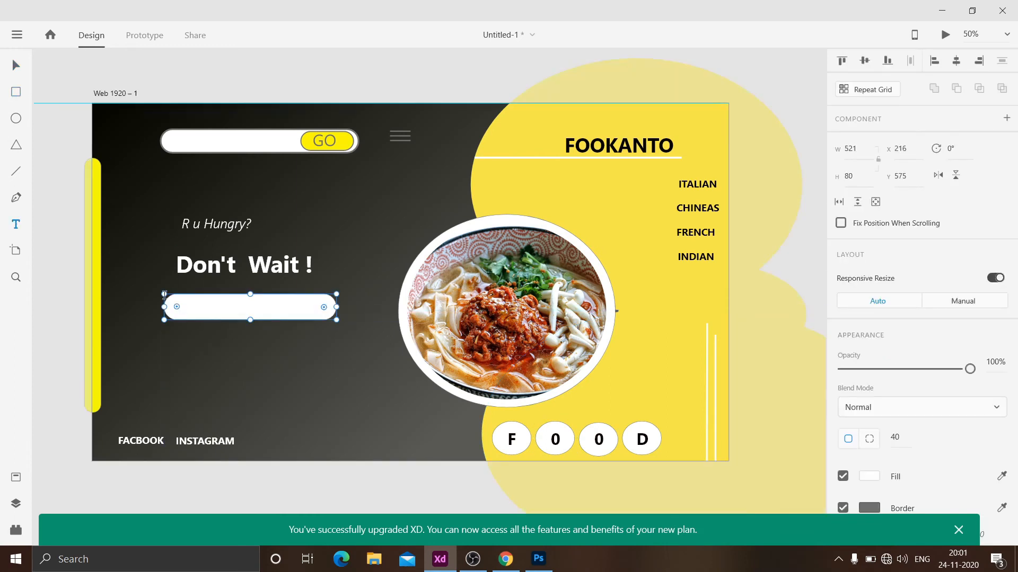
{"action": "left_click", "coordinate": [199, 311]}
{"action": "type", "text": "ORDER NOW"}
{"action": "key", "text": "Escape"}
{"action": "key", "text": "Escape"}
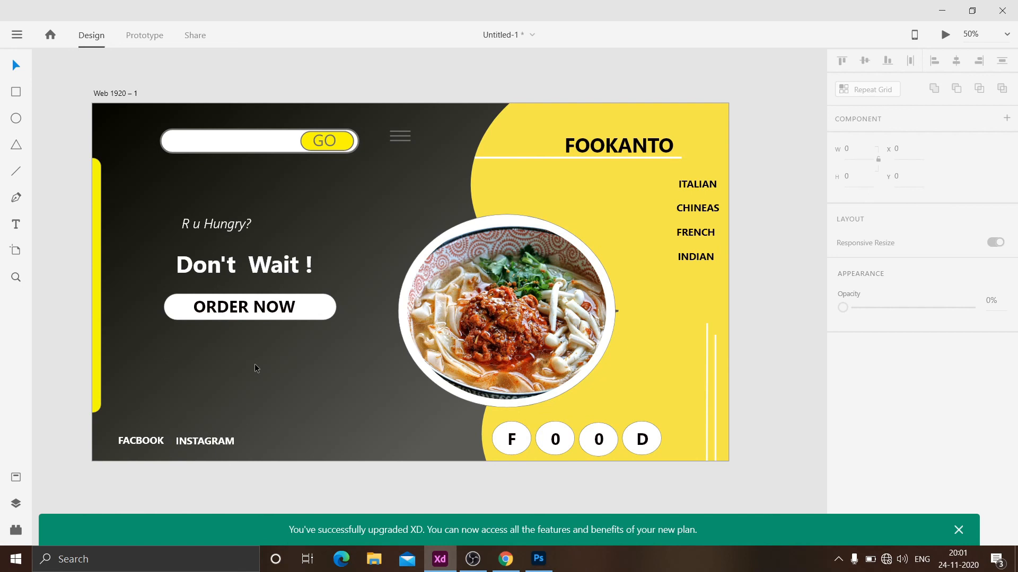
Add the text "GET DISCOUNT" between the social links and the FOOD circles and set it to Semibold Italic
{"action": "key", "text": "t"}
{"action": "left_click", "coordinate": [338, 446]}
{"action": "type", "text": "GET"}
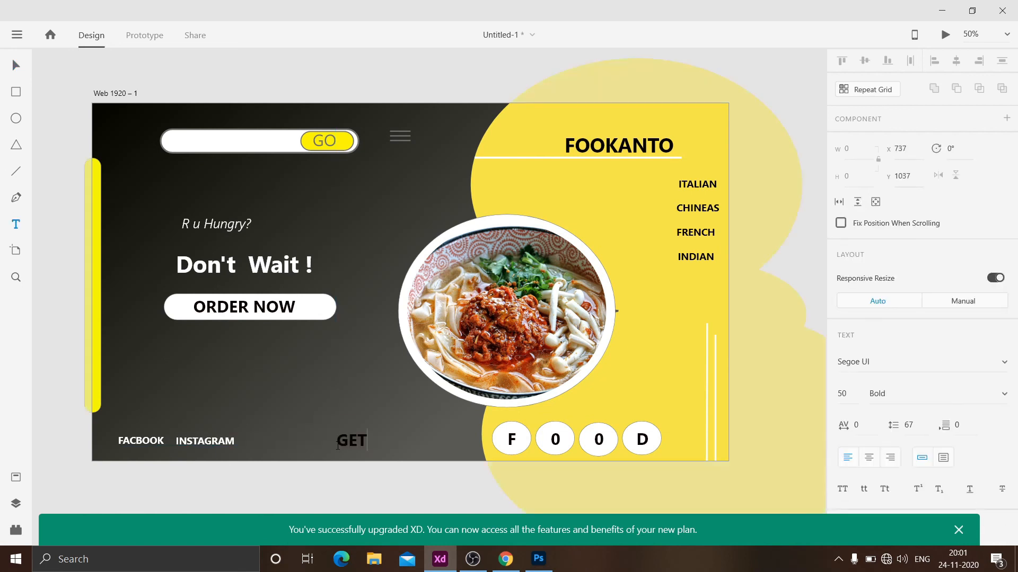
{"action": "type", "text": " DISCOUNT"}
{"action": "key", "text": "Escape"}
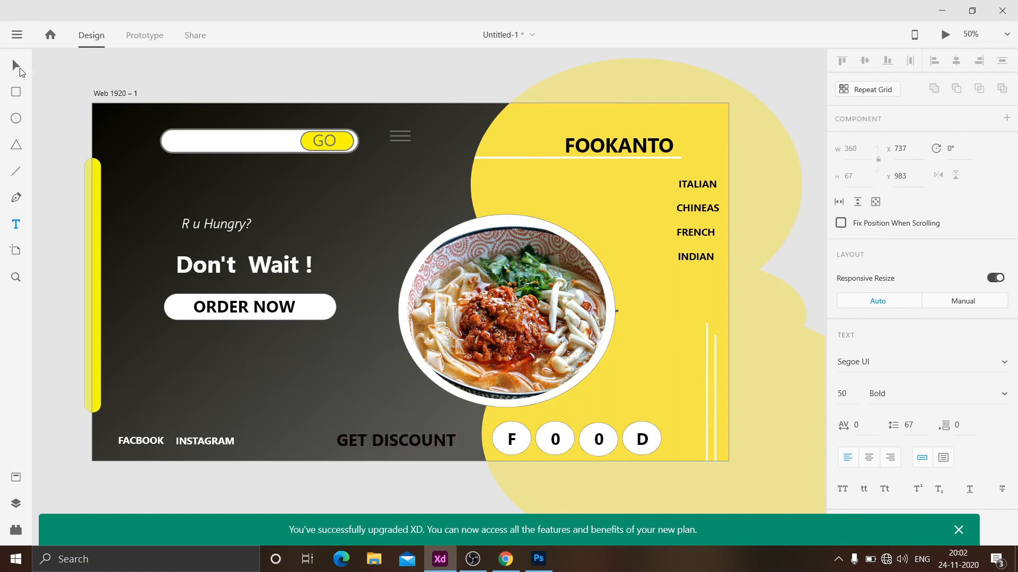
{"action": "left_click", "coordinate": [1003, 393]}
{"action": "left_click", "coordinate": [997, 365]}
{"action": "scroll", "coordinate": [927, 397], "scroll_direction": "down", "scroll_amount": 3}
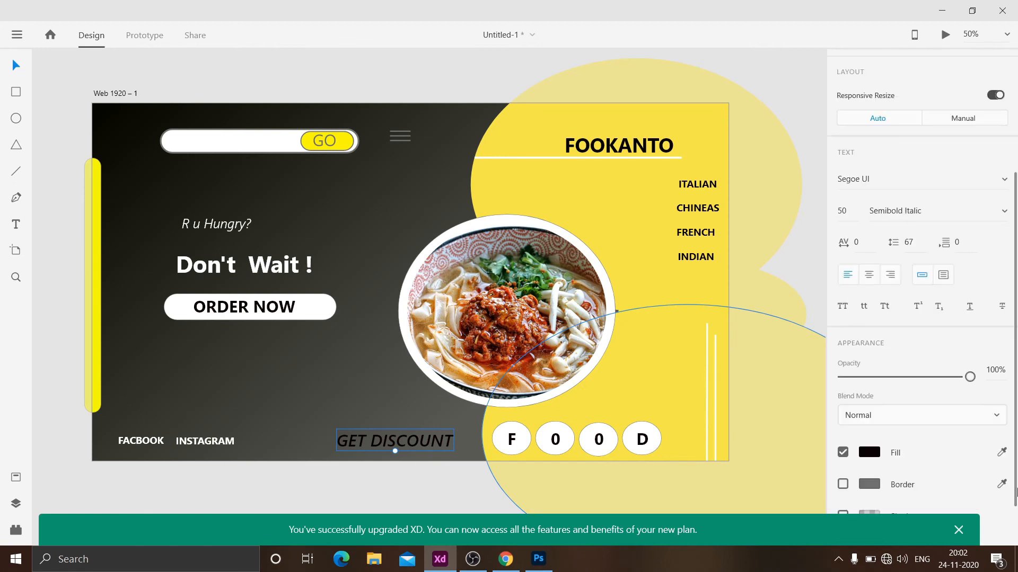
Give the "GET DISCOUNT" text a bright yellow fill and a yellow border of size 1
{"action": "left_click", "coordinate": [870, 452]}
{"action": "left_click", "coordinate": [801, 452]}
{"action": "left_click_drag", "start_coordinate": [780, 356], "coordinate": [804, 350]}
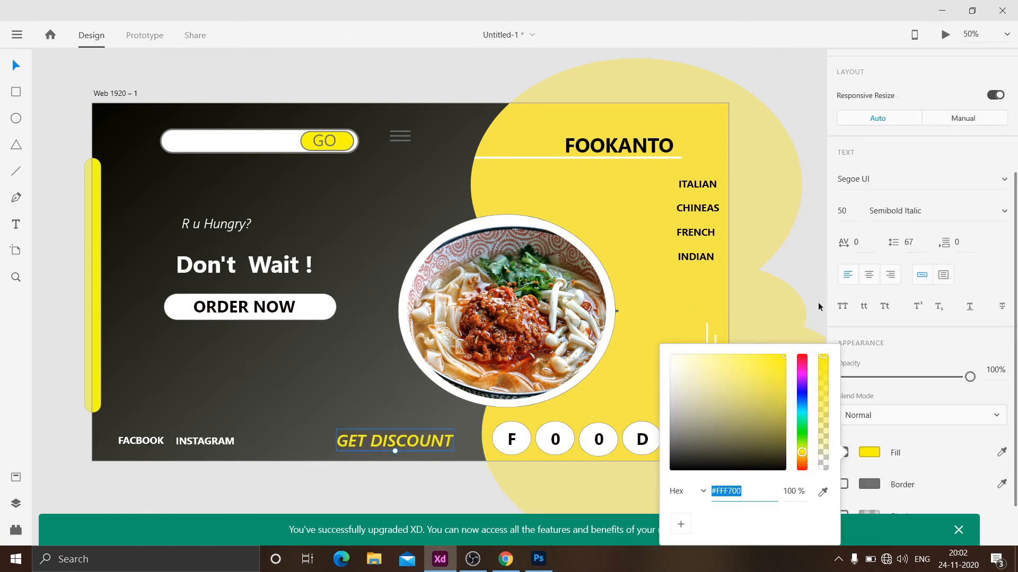
{"action": "left_click", "coordinate": [774, 354]}
{"action": "left_click", "coordinate": [874, 483]}
{"action": "left_click", "coordinate": [801, 451]}
{"action": "left_click_drag", "start_coordinate": [779, 362], "coordinate": [786, 354]}
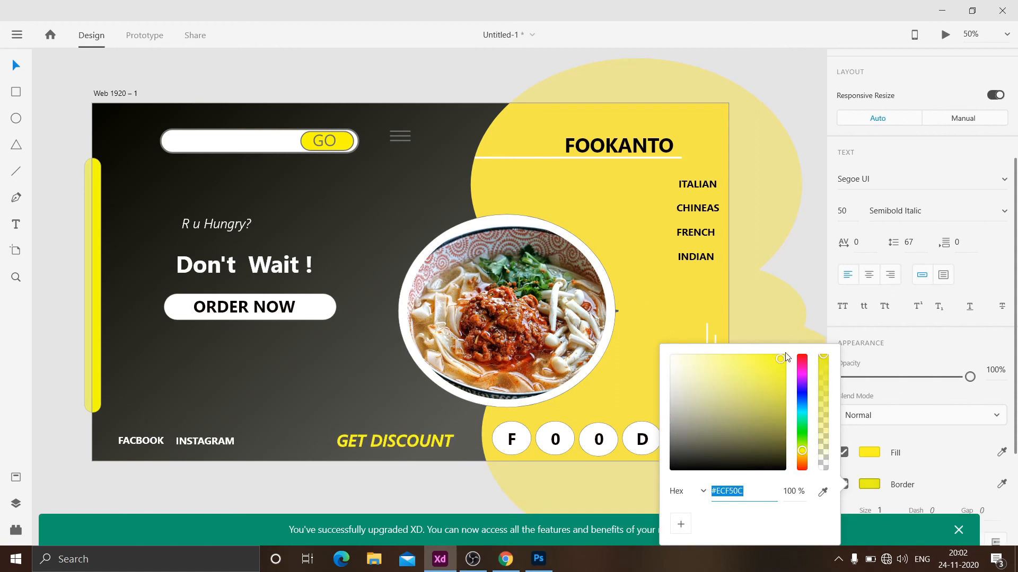
{"action": "left_click", "coordinate": [808, 329]}
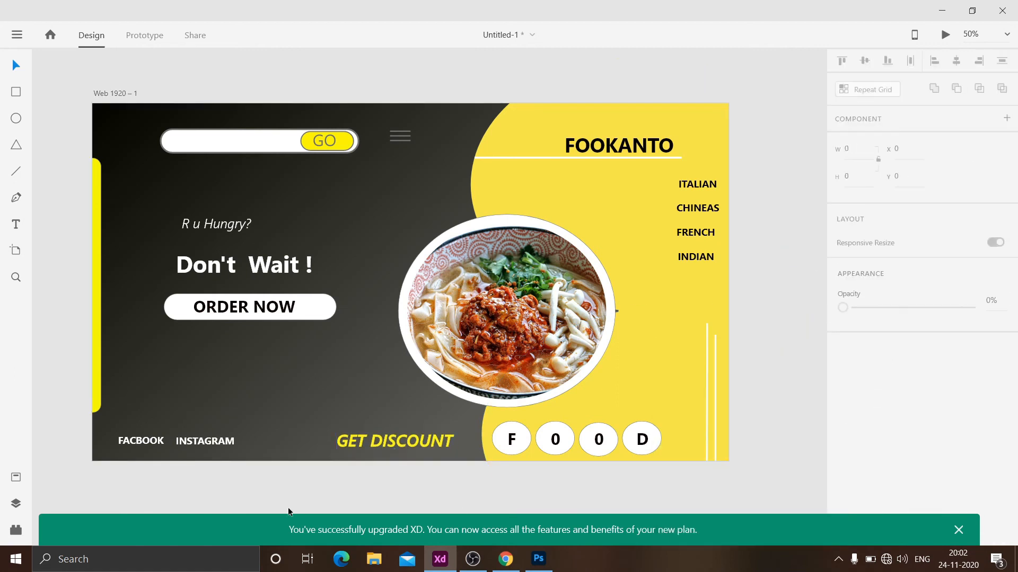
Add the text "SEARCH" in the white search bar at size 40
{"action": "key", "text": "t"}
{"action": "left_click", "coordinate": [178, 132]}
{"action": "type", "text": "SEARCH"}
{"action": "left_click", "coordinate": [16, 65]}
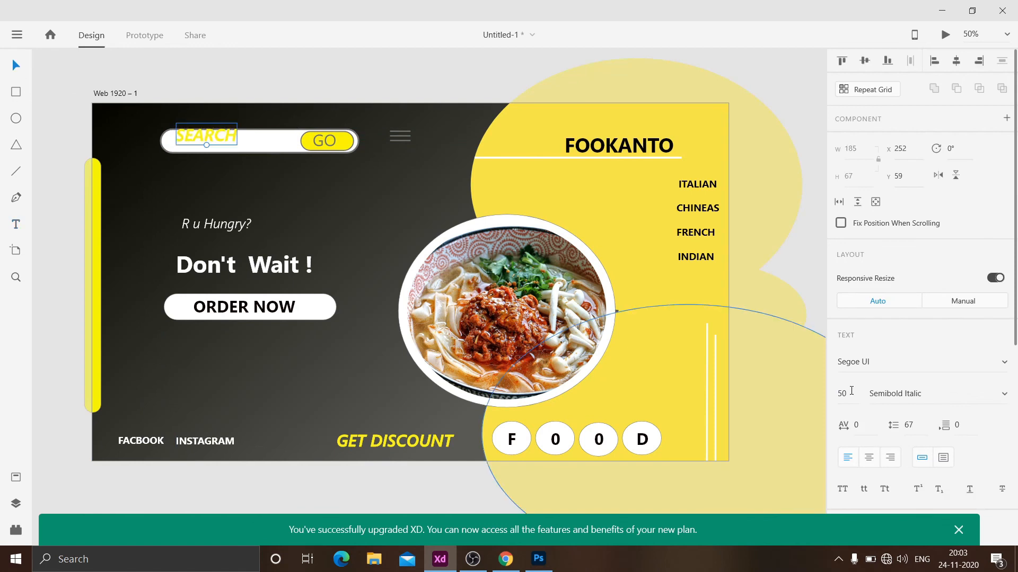
{"action": "left_click", "coordinate": [191, 142]}
{"action": "scroll", "coordinate": [901, 345], "scroll_direction": "down", "scroll_amount": 6}
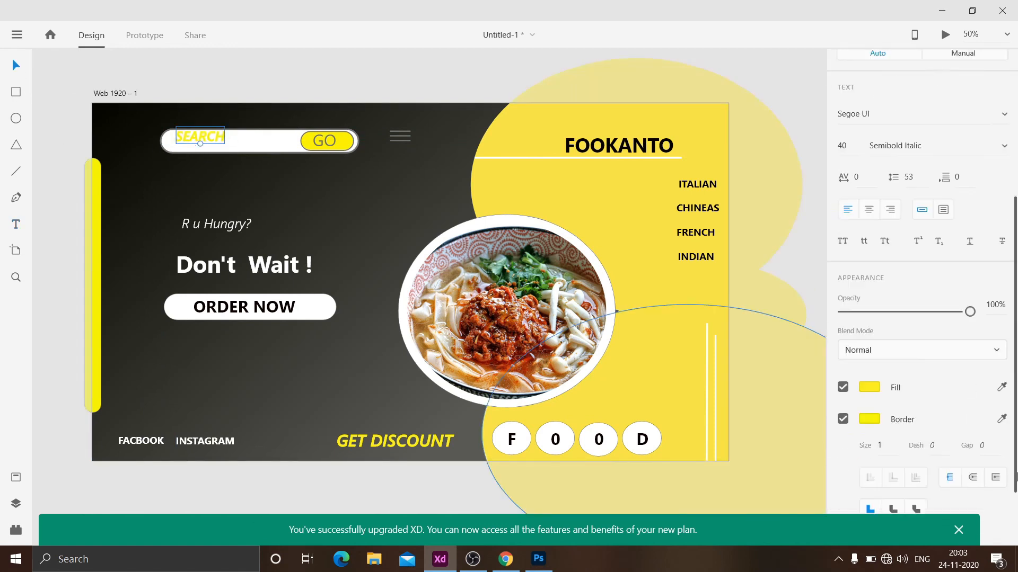
Change the "SEARCH" text's fill to a muted grey and turn off its border
{"action": "left_click", "coordinate": [869, 341]}
{"action": "left_click", "coordinate": [671, 363]}
{"action": "left_click", "coordinate": [870, 373]}
{"action": "left_click", "coordinate": [671, 395]}
{"action": "left_click", "coordinate": [671, 370]}
{"action": "left_click", "coordinate": [869, 342]}
{"action": "left_click_drag", "start_coordinate": [700, 333], "coordinate": [671, 299]}
{"action": "left_click", "coordinate": [869, 374]}
{"action": "left_click", "coordinate": [680, 316]}
{"action": "left_click", "coordinate": [842, 373]}
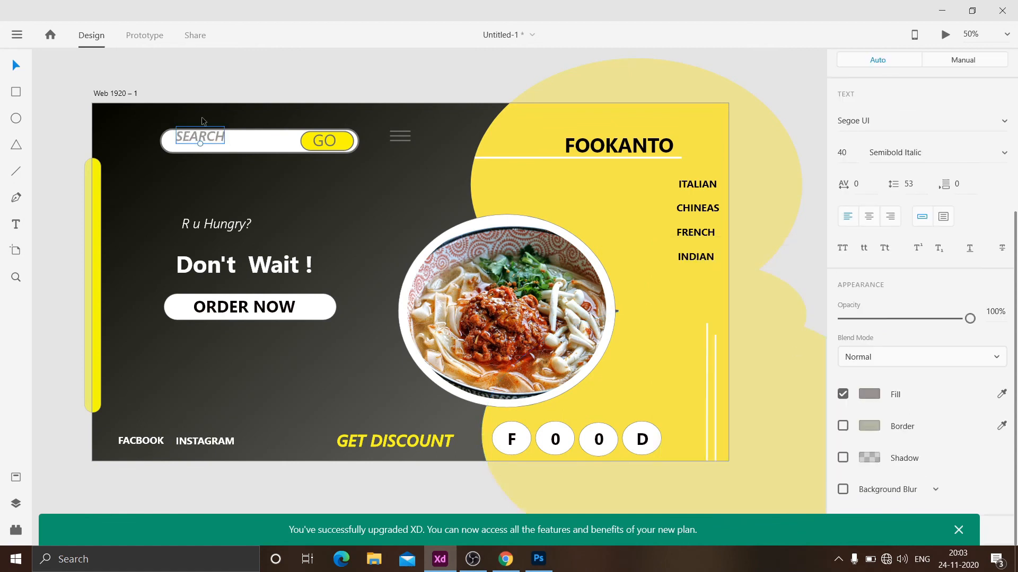
Move the "SEARCH" text to the middle of the bar's white area and switch it to a lighter, non-italic font style
{"action": "left_click_drag", "start_coordinate": [200, 136], "coordinate": [222, 140]}
{"action": "left_click", "coordinate": [1003, 153]}
{"action": "left_click", "coordinate": [962, 129]}
{"action": "left_click", "coordinate": [786, 74]}
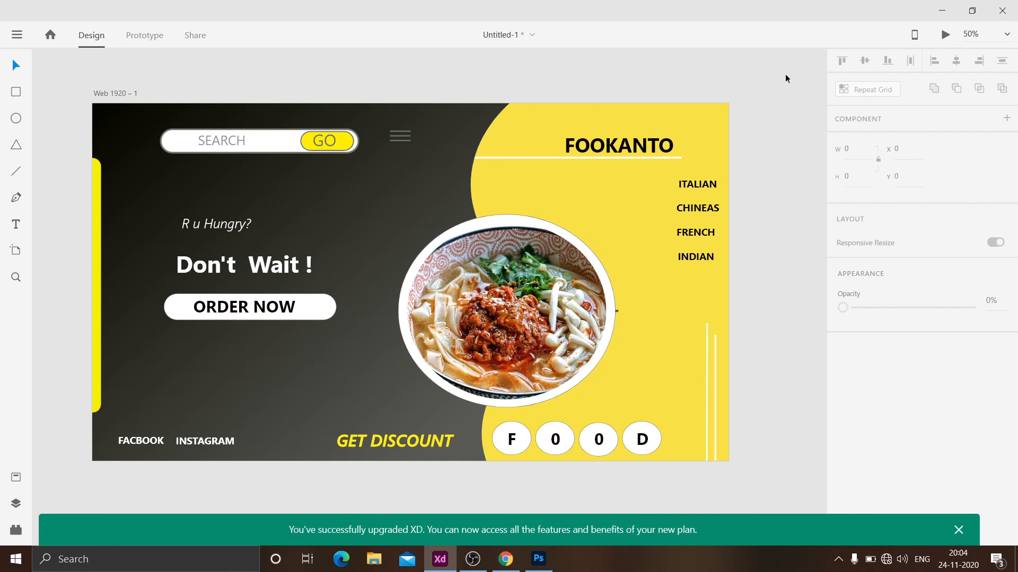
Open a preview of the finished landing page
{"action": "left_click", "coordinate": [15, 32]}
{"action": "left_click", "coordinate": [15, 32]}
{"action": "left_click", "coordinate": [945, 34]}
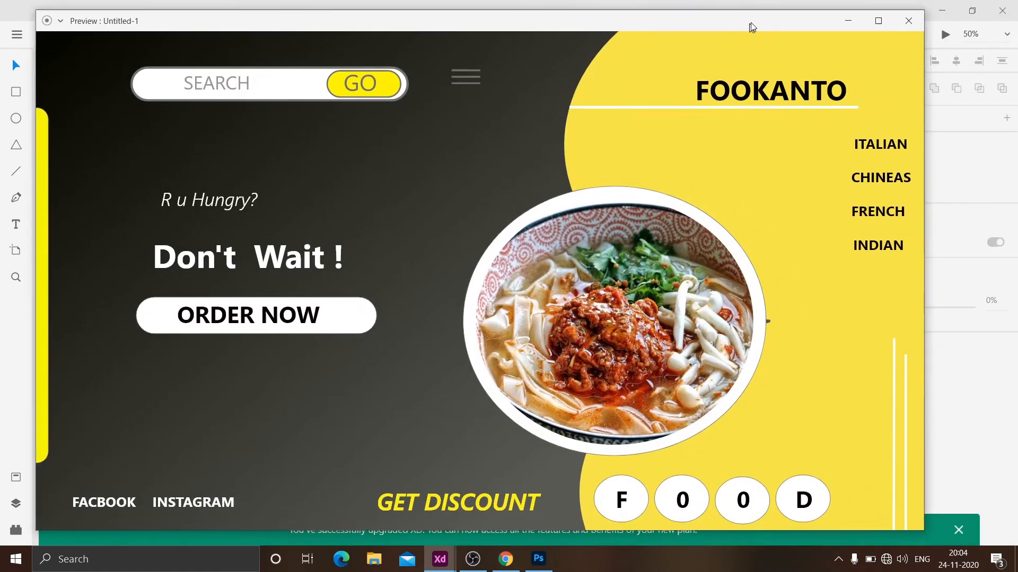